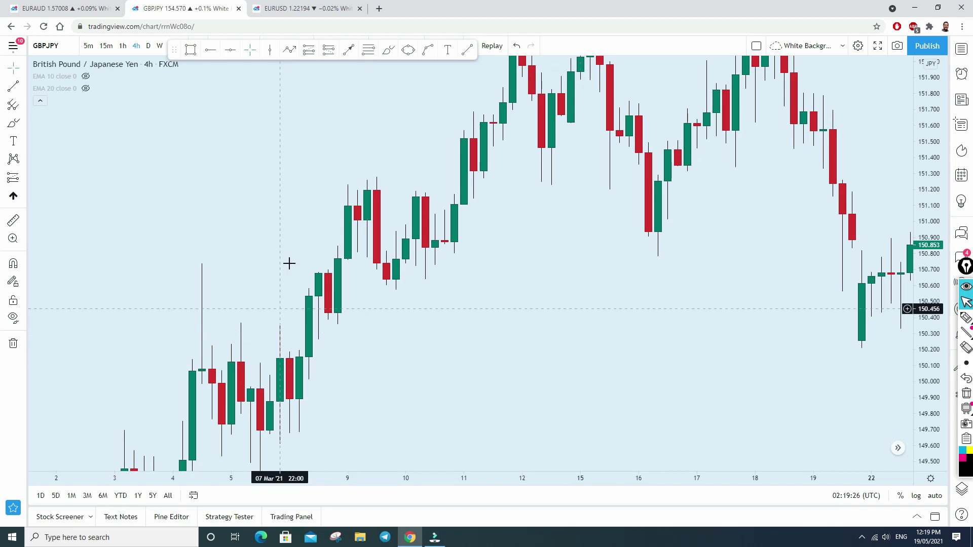
Circle the candles between 8 and 9 March with the Brush tool and delete the drawing
left_click(388, 49)
mouse_move(342, 259)
left_mouse_down()
mouse_move(318, 258)
mouse_move(299, 294)
mouse_move(350, 330)
mouse_move(351, 283)
mouse_move(338, 252)
mouse_move(298, 278)
mouse_move(303, 324)
mouse_move(346, 335)
mouse_move(355, 280)
mouse_move(344, 257)
mouse_move(308, 252)
left_mouse_up()
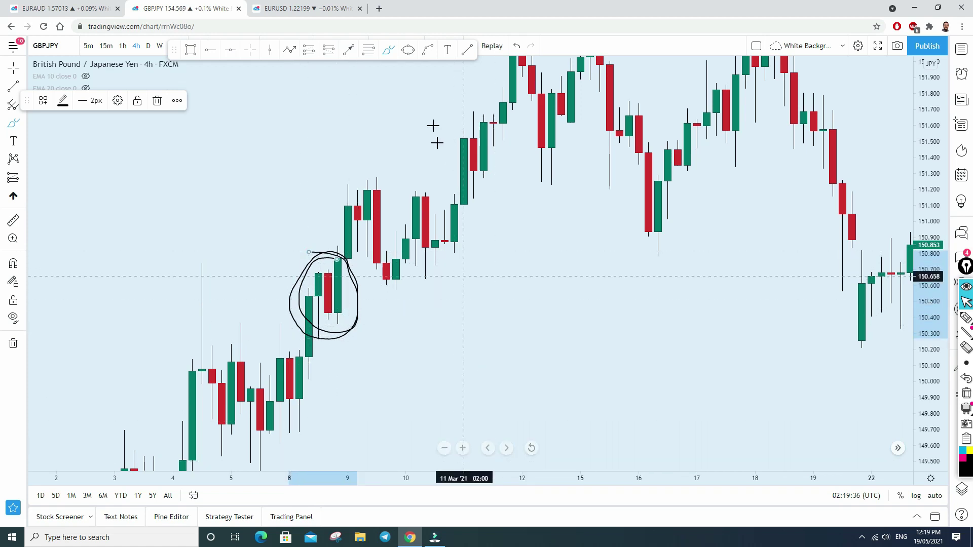
left_click(157, 103)
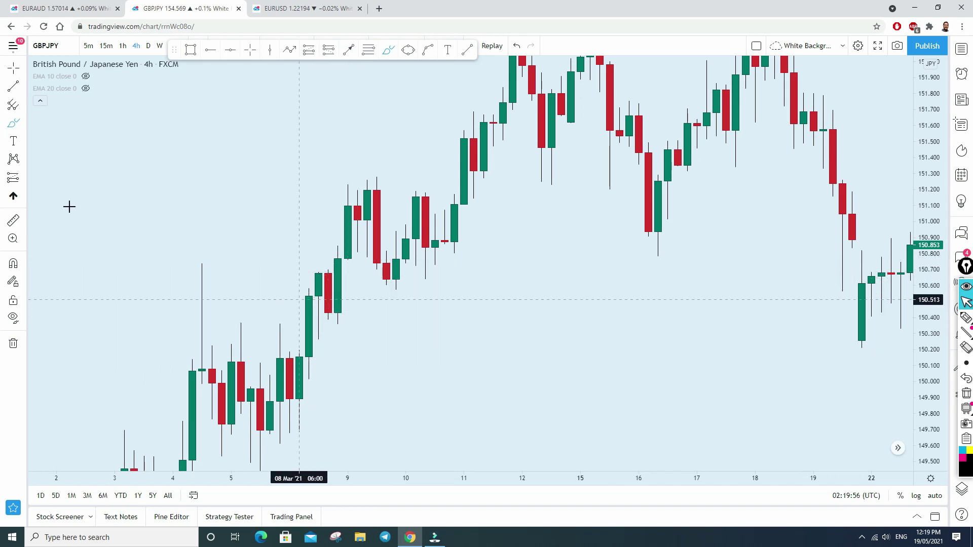
Sketch a falling line with a loop and short stroke below the 12 to 16 March candles, and undo it
left_click(21, 123)
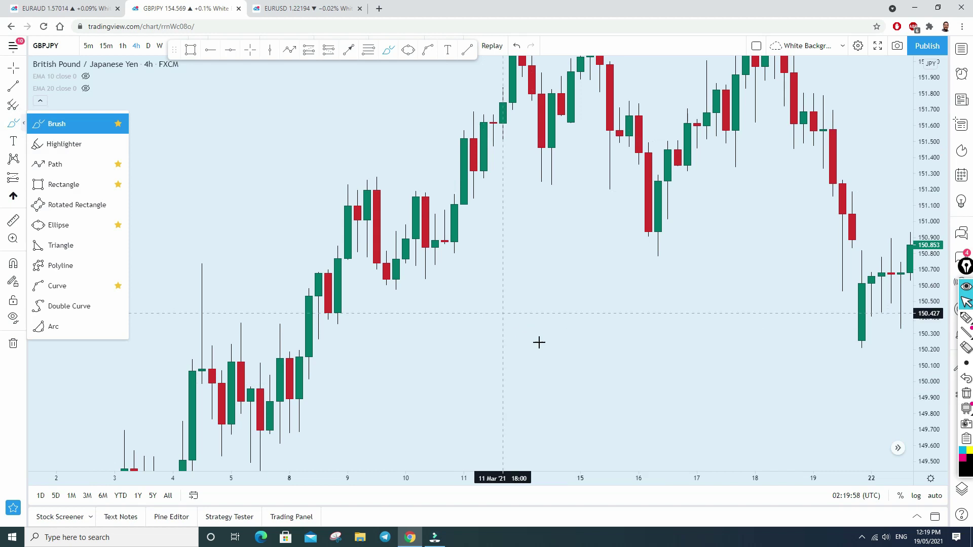
mouse_move(539, 343)
left_mouse_down()
mouse_move(532, 331)
mouse_move(565, 365)
mouse_move(726, 433)
left_mouse_up()
left_click_drag(559, 298, 520, 344)
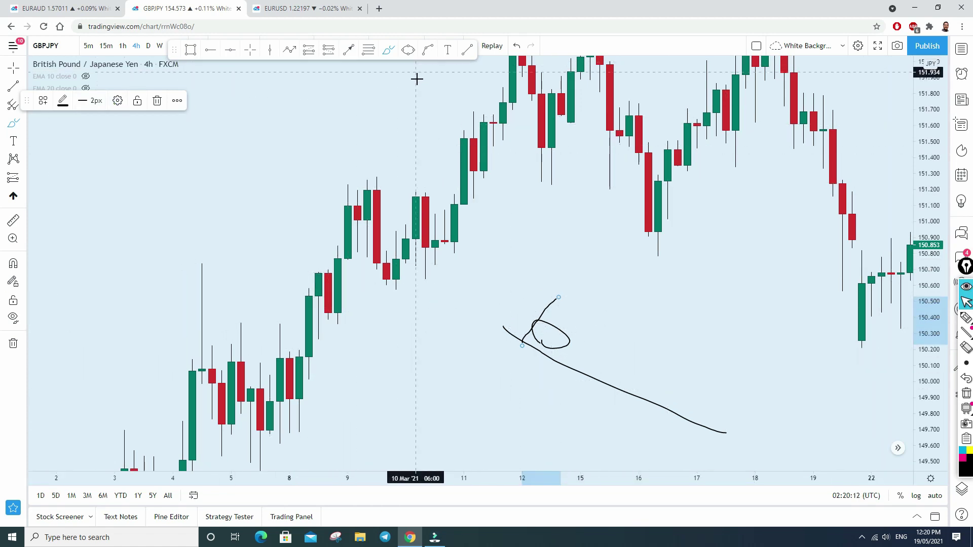
left_click(517, 49)
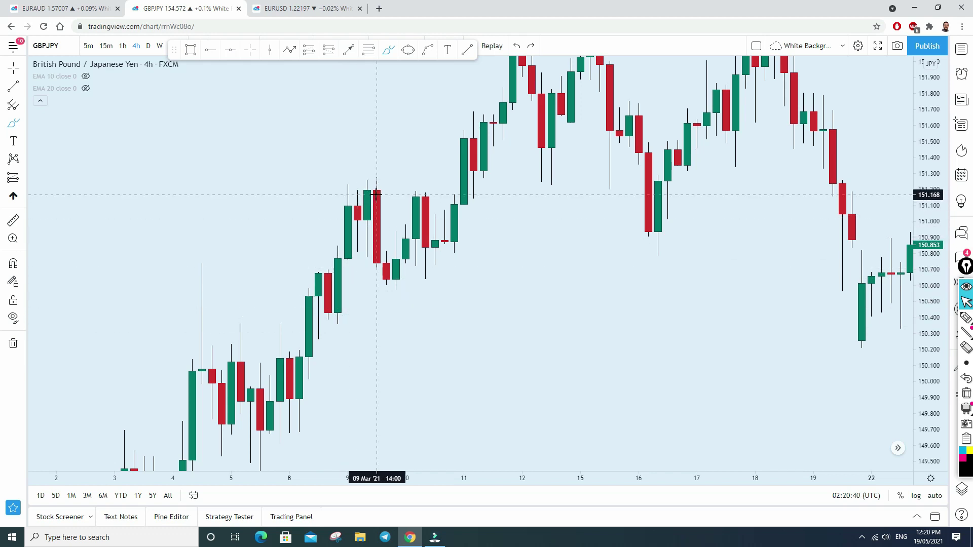
Trace the 9 March pullback with the Brush, circle its low, mark the green candle there, and undo these strokes
left_click(25, 125)
left_click_drag(368, 185, 405, 288)
mouse_move(415, 260)
left_mouse_down()
mouse_move(424, 271)
mouse_move(381, 263)
mouse_move(389, 298)
mouse_move(423, 271)
mouse_move(419, 250)
left_mouse_up()
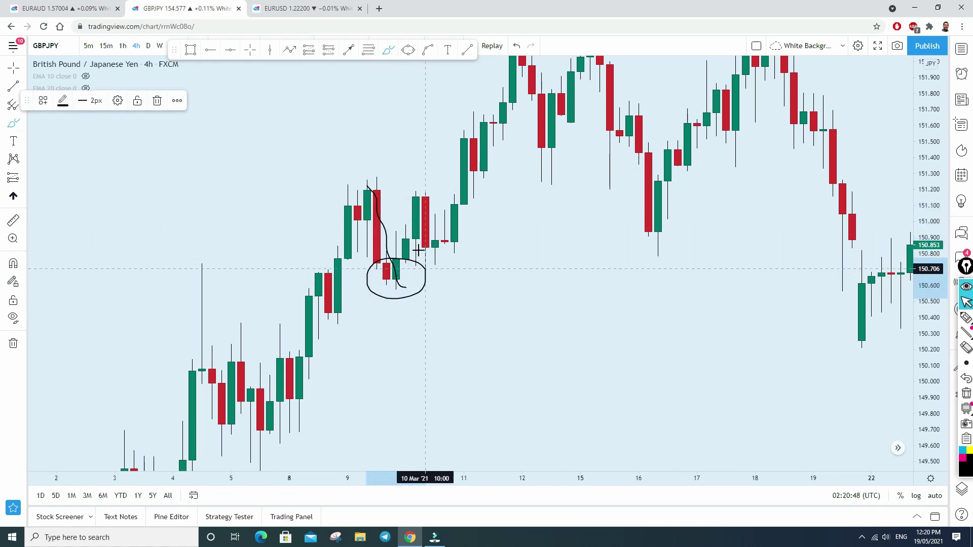
left_click(512, 45)
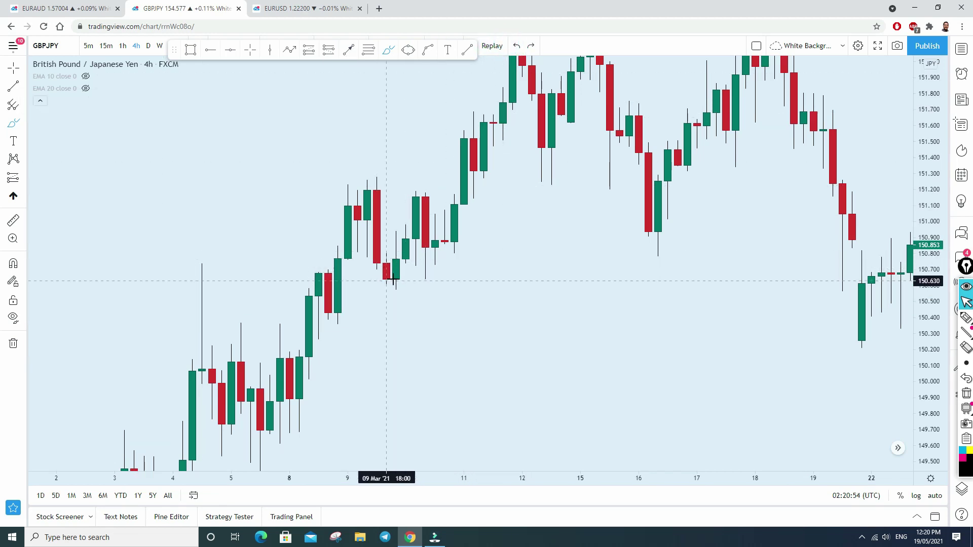
left_click(397, 253)
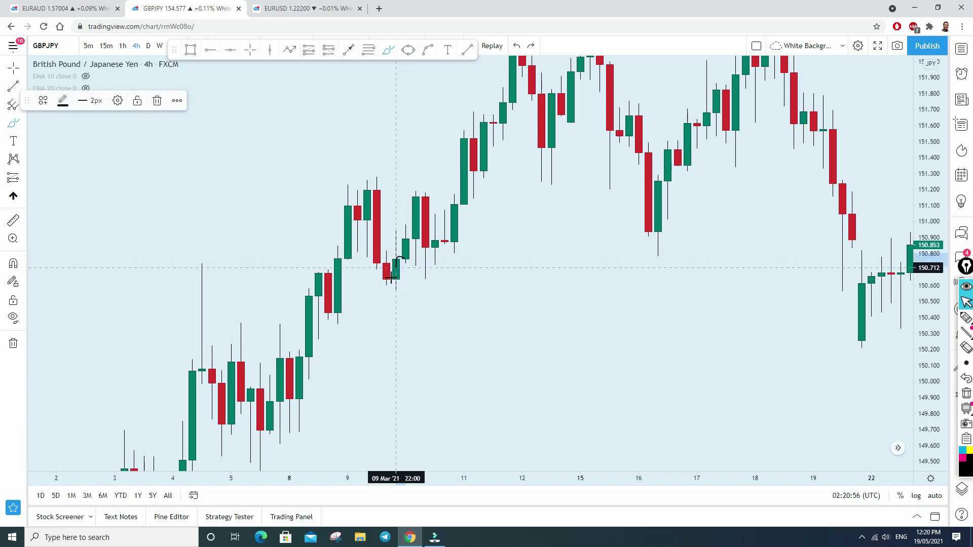
left_click(514, 47)
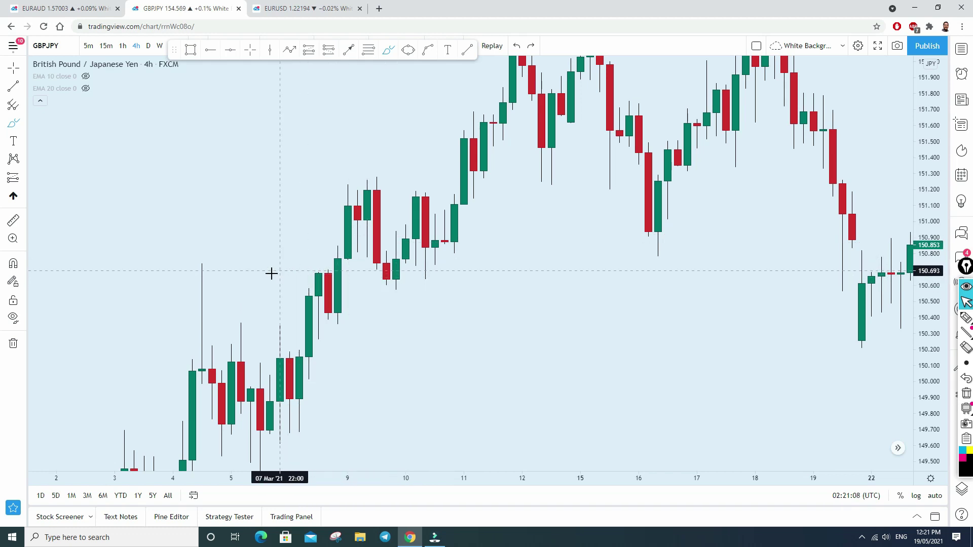
Draw a freehand horizontal level at about 150.65 under the 9 March pullback low and circle the two candles resting on it
left_click_drag(265, 275, 581, 280)
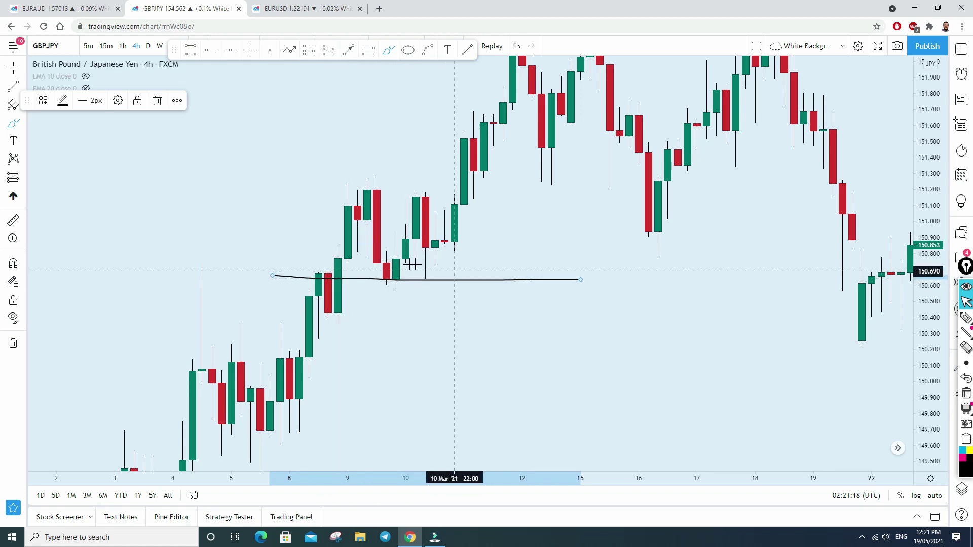
mouse_move(414, 264)
left_mouse_down()
mouse_move(379, 261)
mouse_move(388, 278)
mouse_move(415, 261)
left_mouse_up()
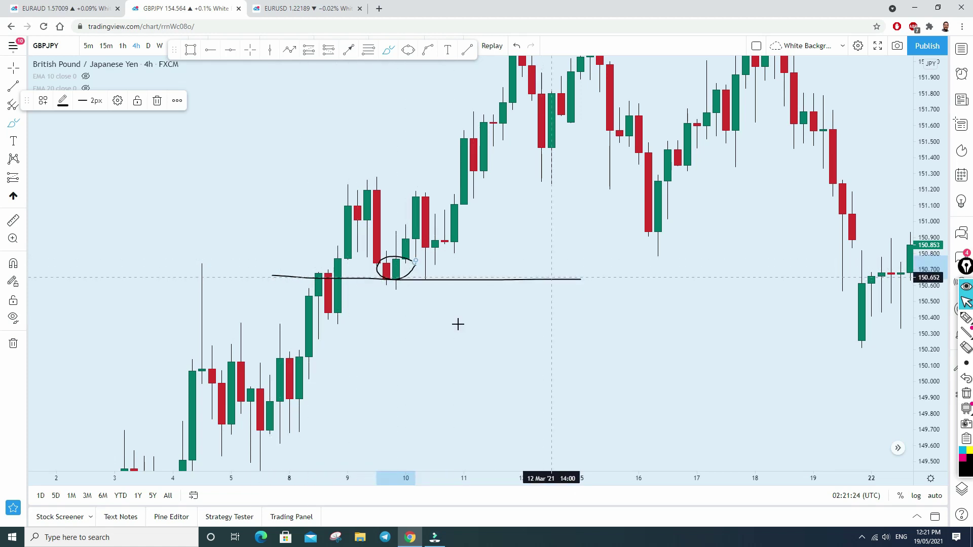
Sketch a long rising diagonal arrow across the level and a short vertical up arrow below it
mouse_move(359, 405)
left_mouse_down()
mouse_move(564, 192)
mouse_move(569, 243)
mouse_move(524, 220)
left_mouse_up()
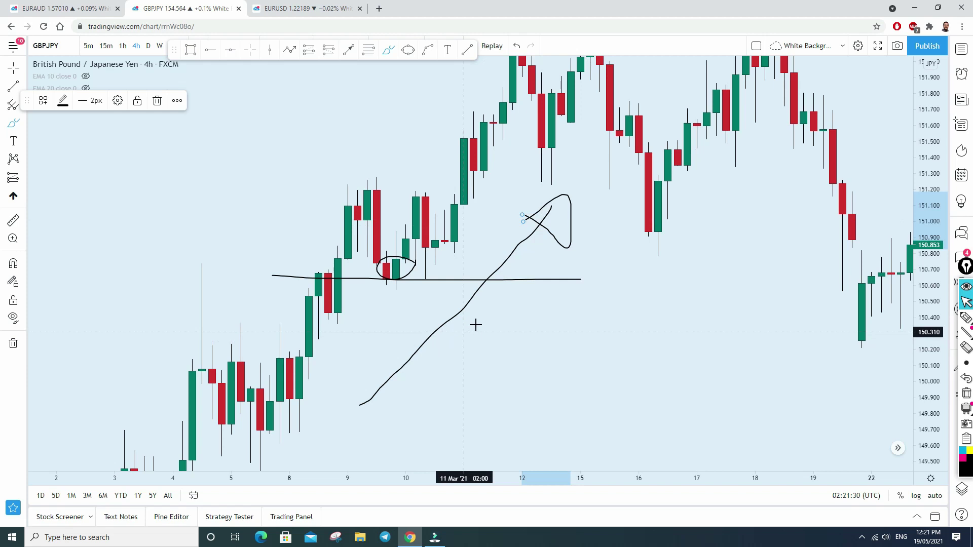
left_click_drag(503, 305, 493, 404)
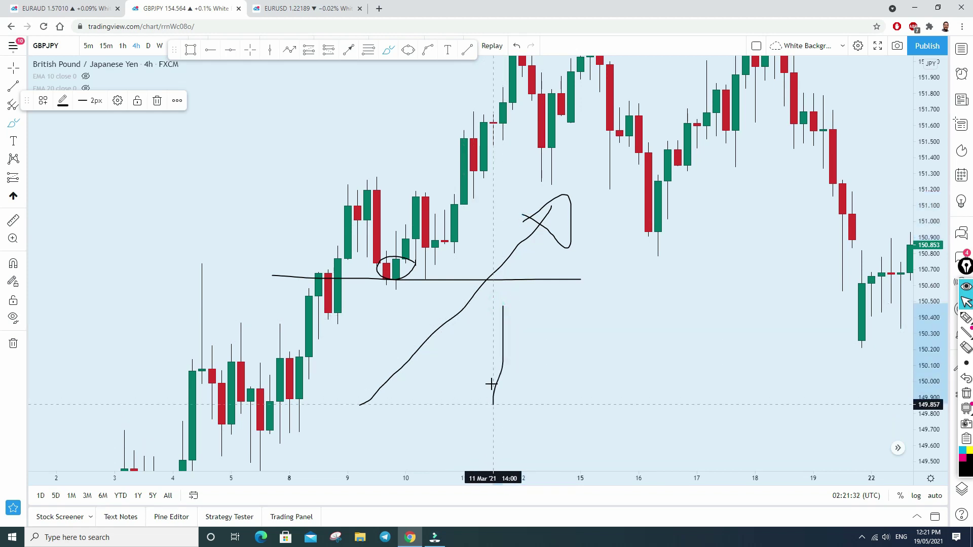
mouse_move(493, 341)
left_mouse_down()
mouse_move(508, 297)
mouse_move(522, 314)
left_mouse_up()
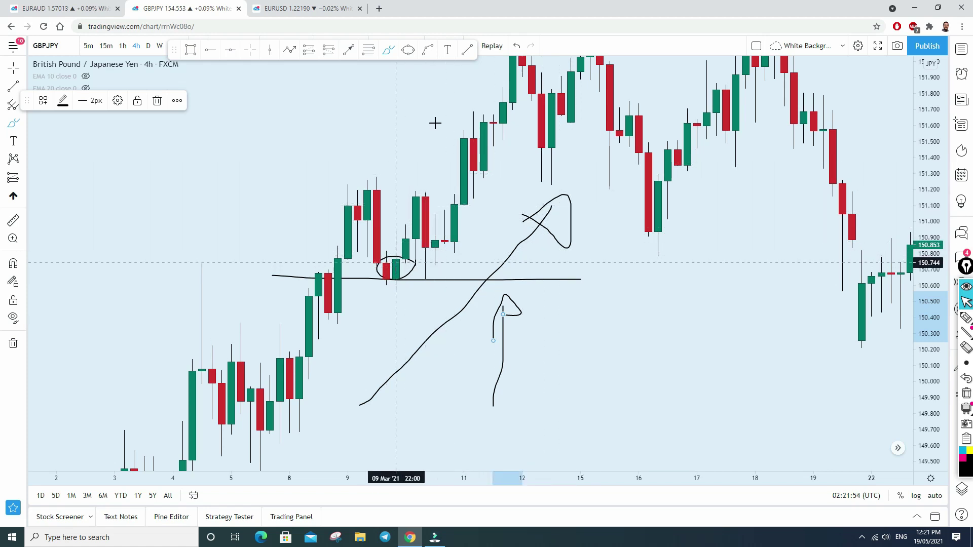
Start a bar replay from 10 March 02:00 and centre the circled candles with empty space to their right
left_click(495, 47)
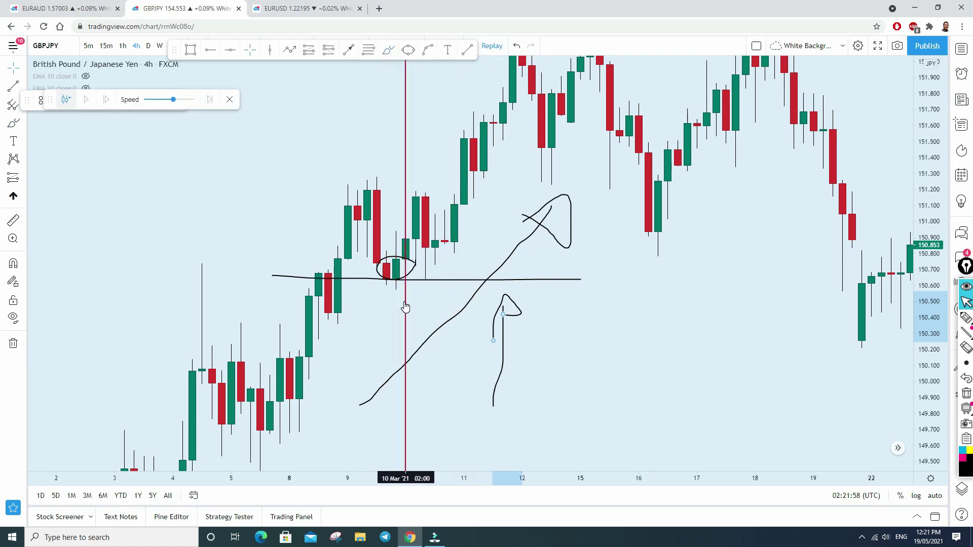
left_click(405, 307)
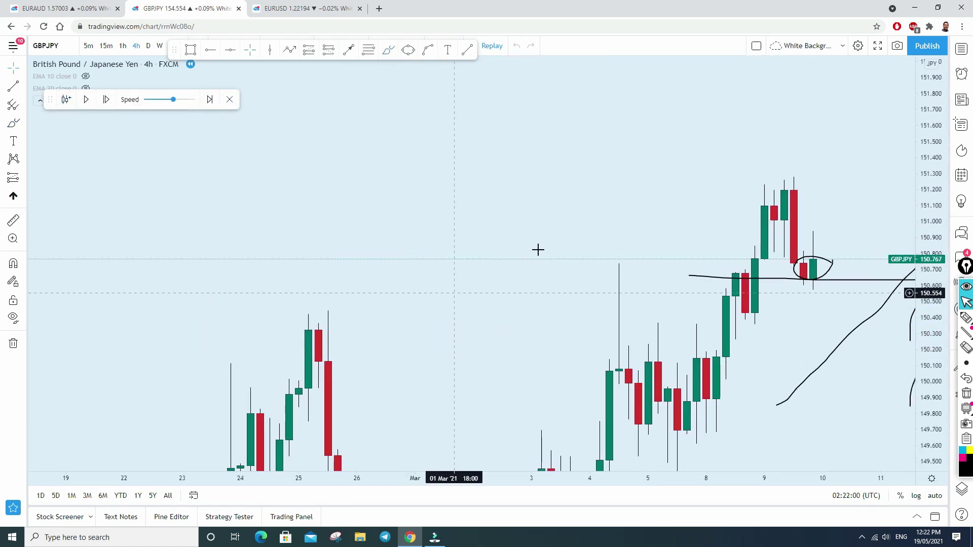
left_click(23, 69)
left_click_drag(742, 158, 400, 154)
left_click_drag(947, 372, 617, 269)
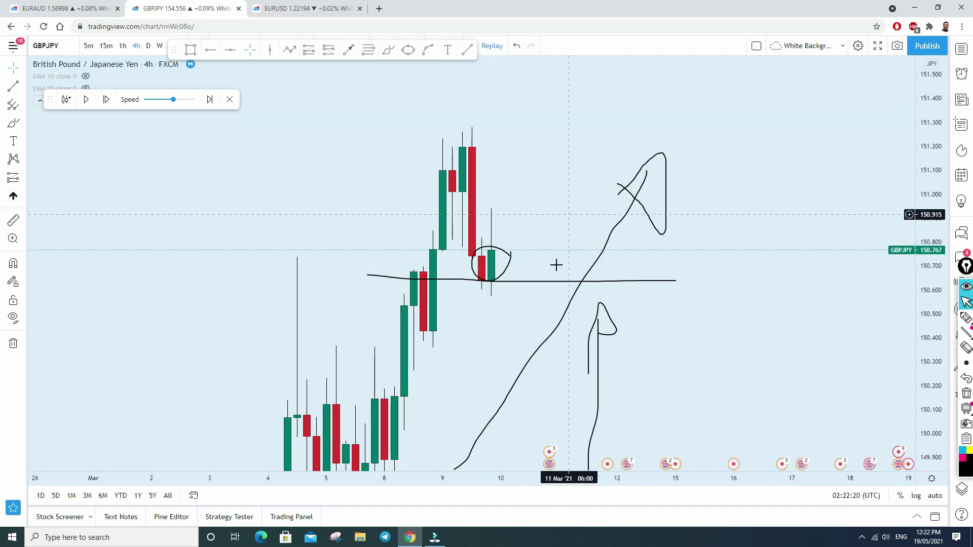
Brush a rising arrow from the circled candles to about 151.4 and a short falling stroke below the level to about 150.4
left_click(13, 123)
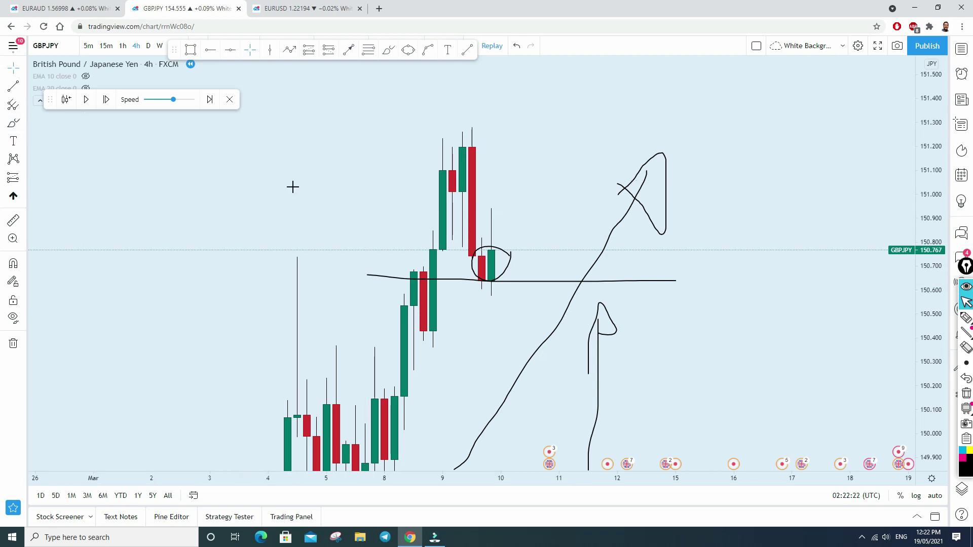
mouse_move(501, 278)
left_mouse_down()
mouse_move(607, 93)
mouse_move(580, 98)
left_mouse_up()
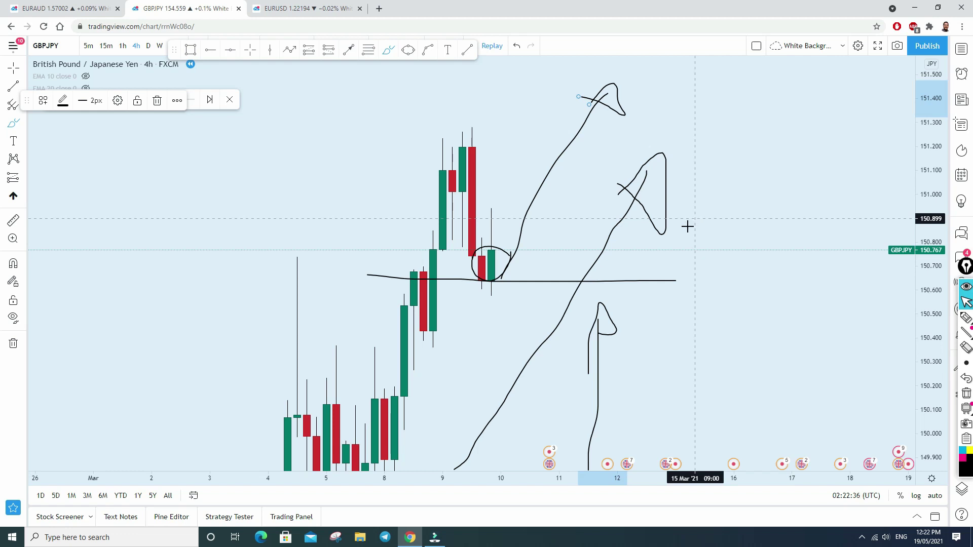
left_click_drag(493, 282, 513, 349)
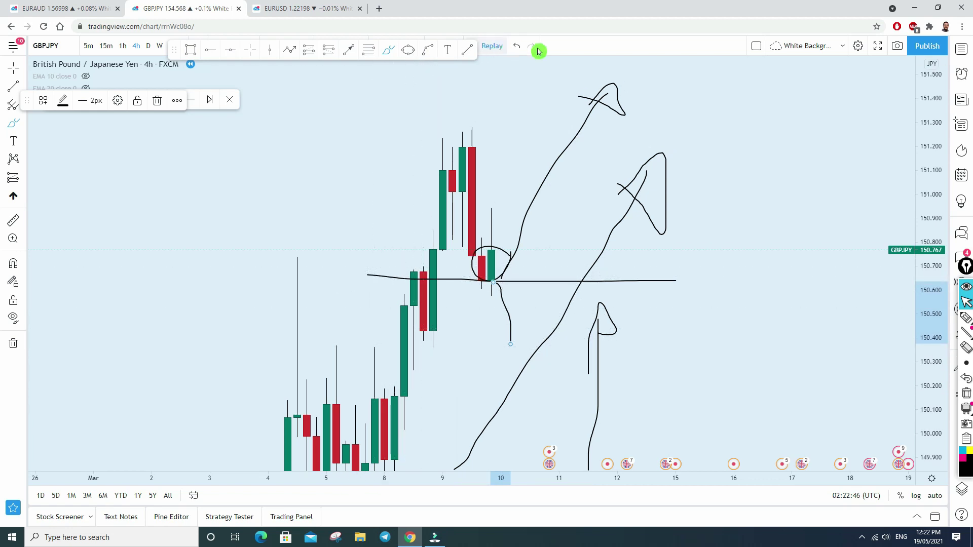
Sketch a falling trend with a looped pullback and entry strokes around 16 to 18 March, and undo its latest strokes
mouse_move(736, 347)
left_mouse_down()
mouse_move(782, 355)
mouse_move(723, 320)
left_mouse_up()
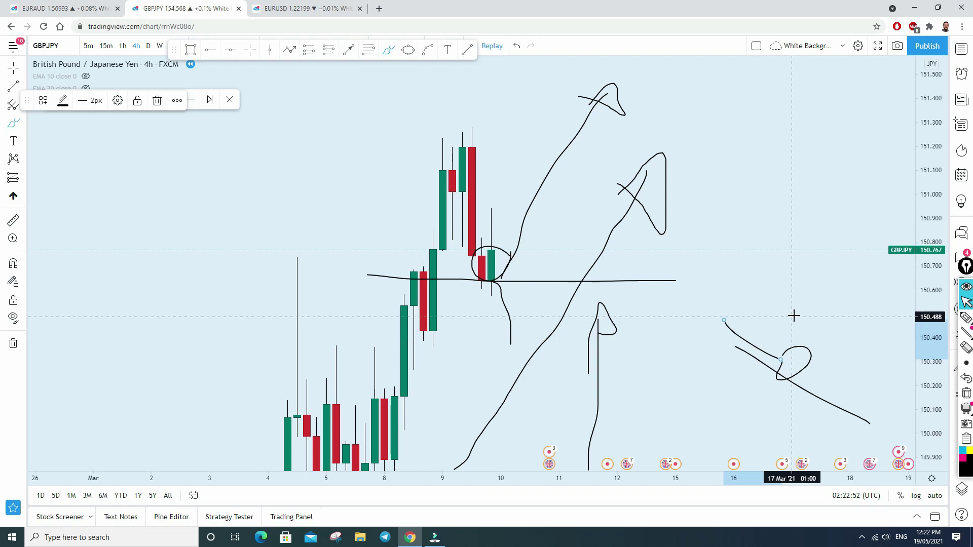
mouse_move(791, 319)
left_mouse_down()
mouse_move(792, 351)
mouse_move(850, 411)
left_mouse_up()
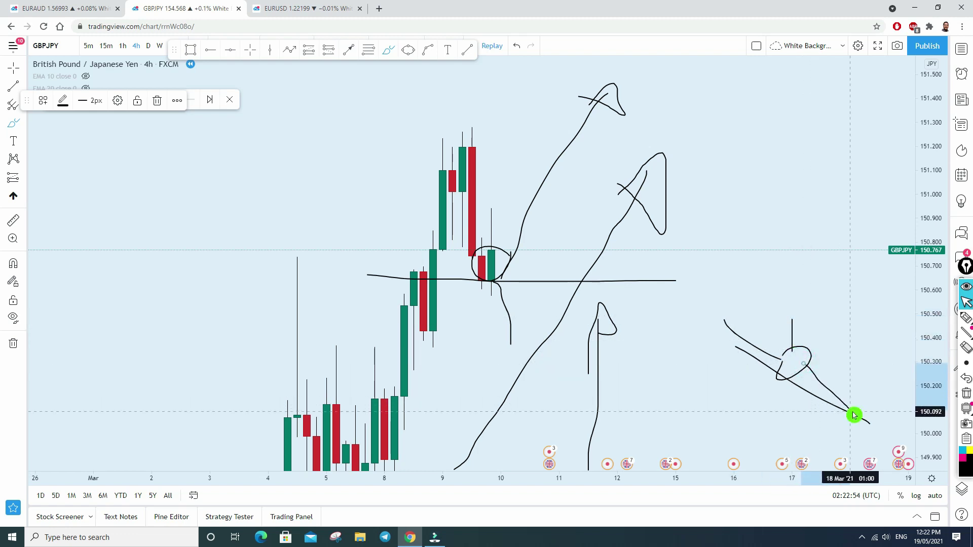
left_click(519, 47)
left_click(520, 48)
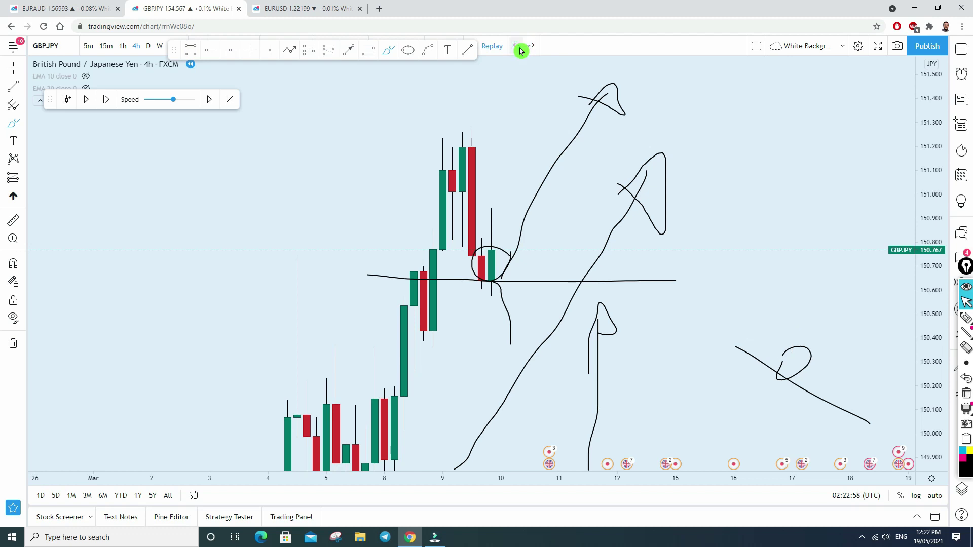
left_click(519, 48)
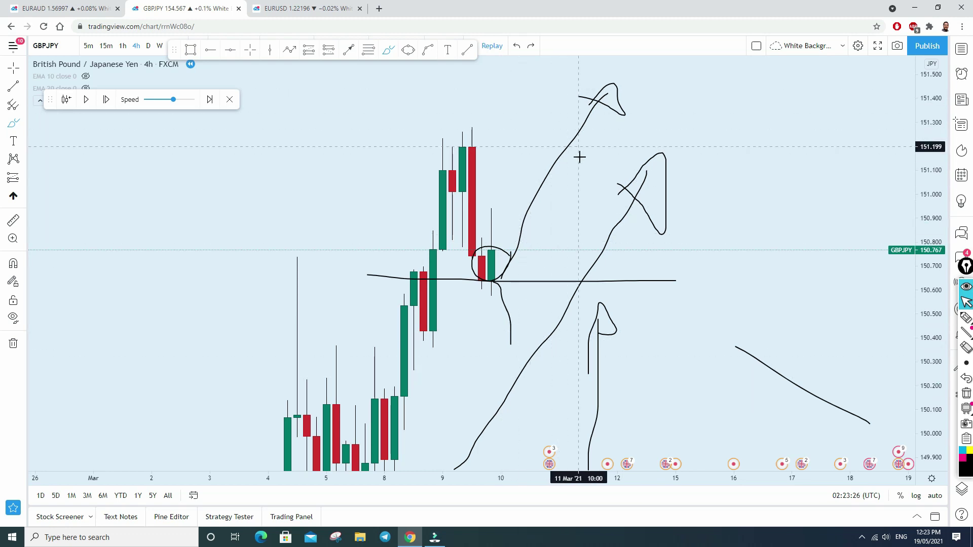
Brush horizontal levels at about 150.67, 150.53 and 150.36 plus a rising stroke from the circled candles, and undo them with the remaining falling-trend line
left_click_drag(386, 275, 491, 274)
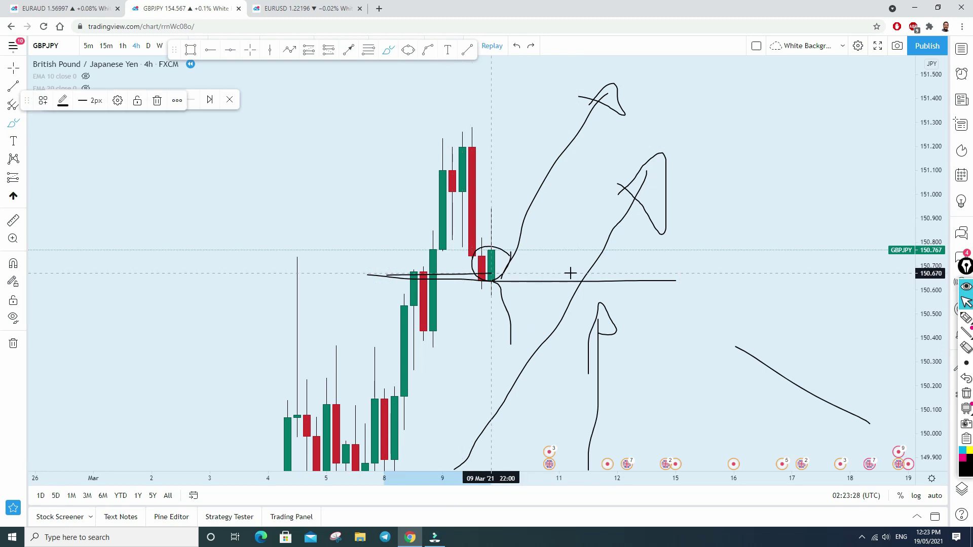
left_click_drag(570, 274, 647, 272)
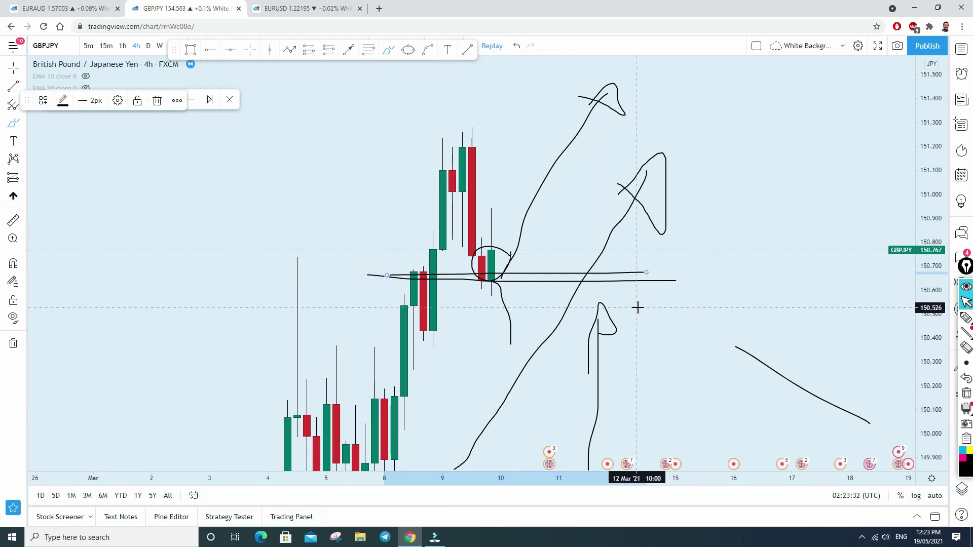
left_click_drag(455, 305, 558, 303)
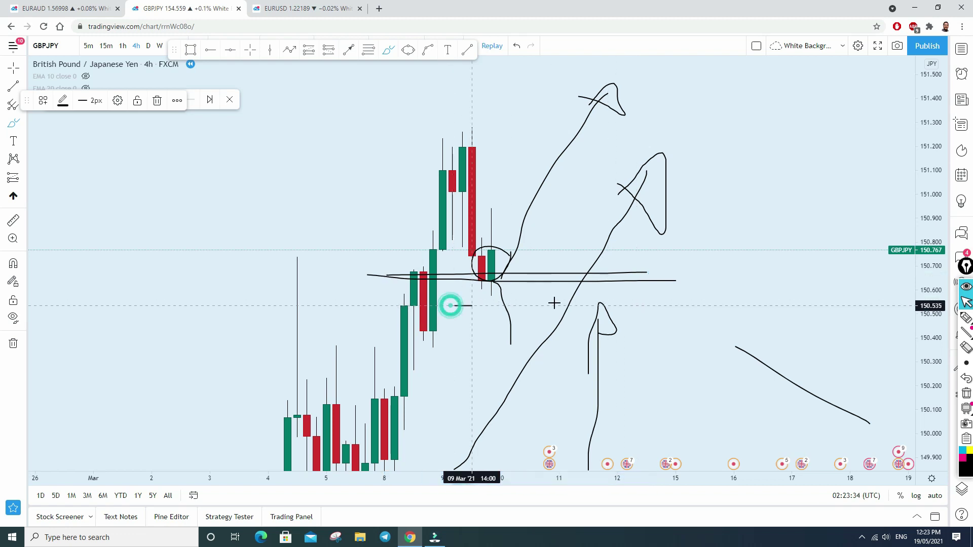
left_click(418, 347)
mouse_move(425, 348)
left_mouse_down()
mouse_move(549, 348)
mouse_move(426, 352)
mouse_move(539, 346)
left_mouse_up()
left_click_drag(501, 281, 608, 69)
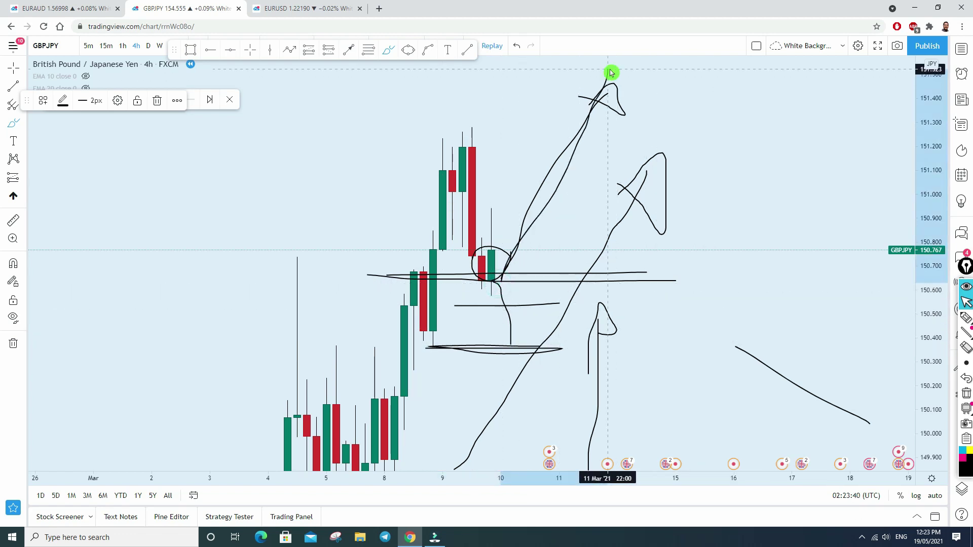
left_click(517, 45)
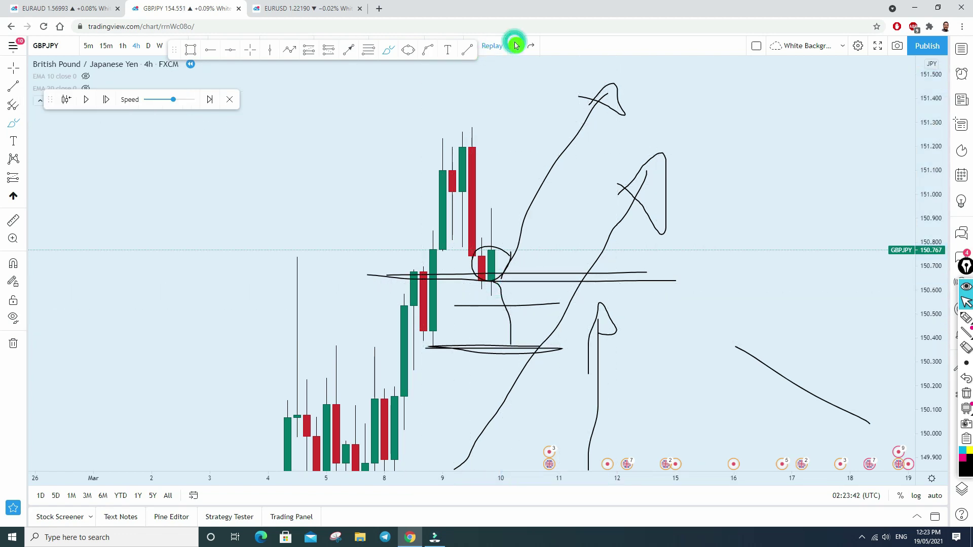
left_click(516, 46)
left_click(516, 46)
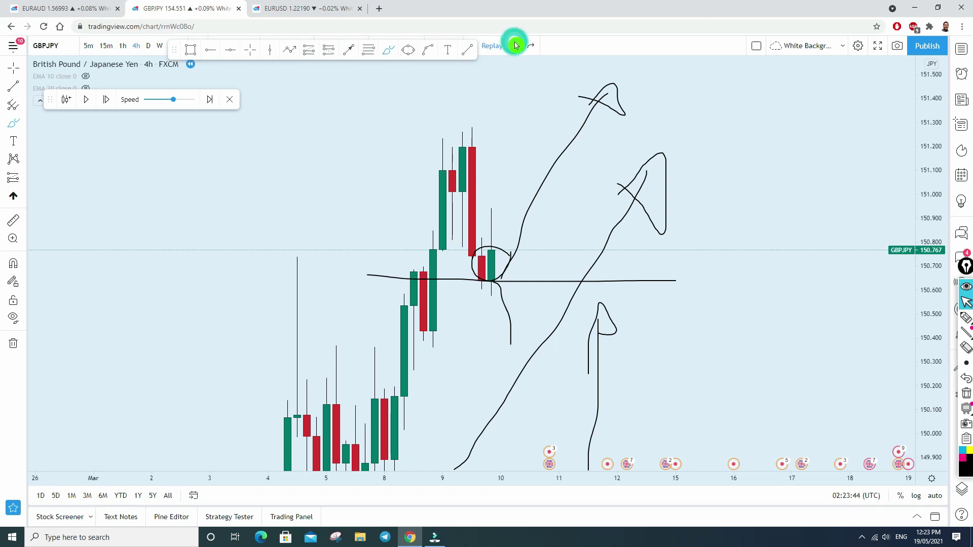
Advance the replay bar by bar to the 15 March candles and rescale the chart to view the rise above the level
left_click(106, 100)
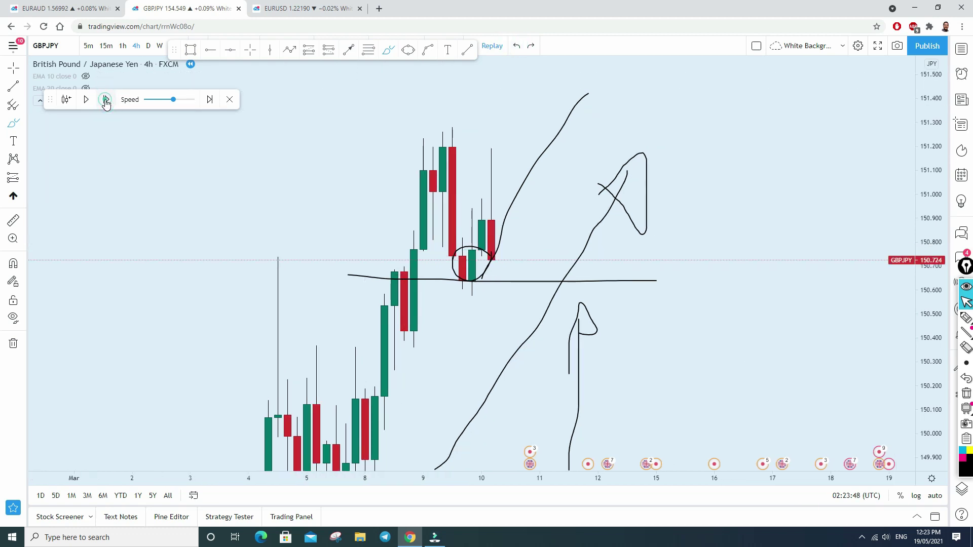
left_click(106, 99)
left_click(105, 100)
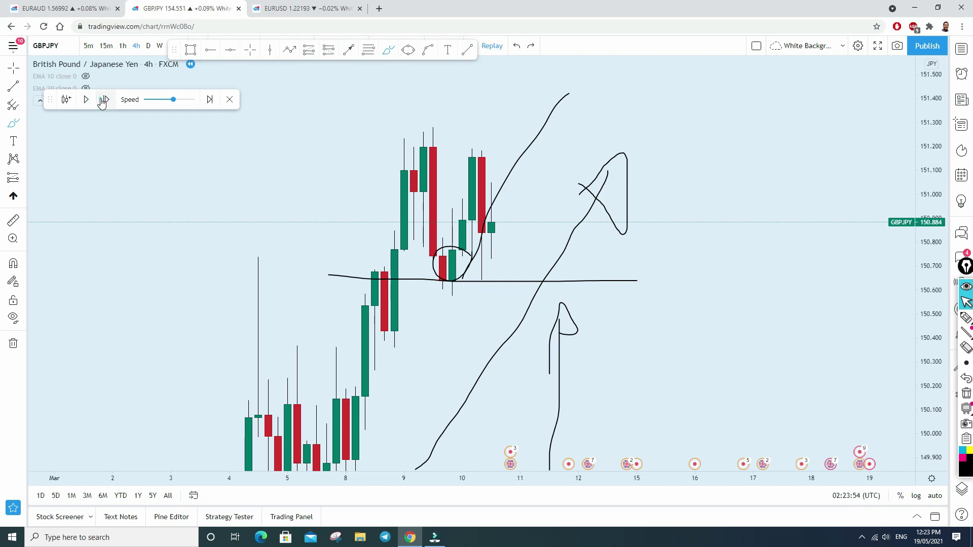
left_click(103, 100)
key("shift+Right")
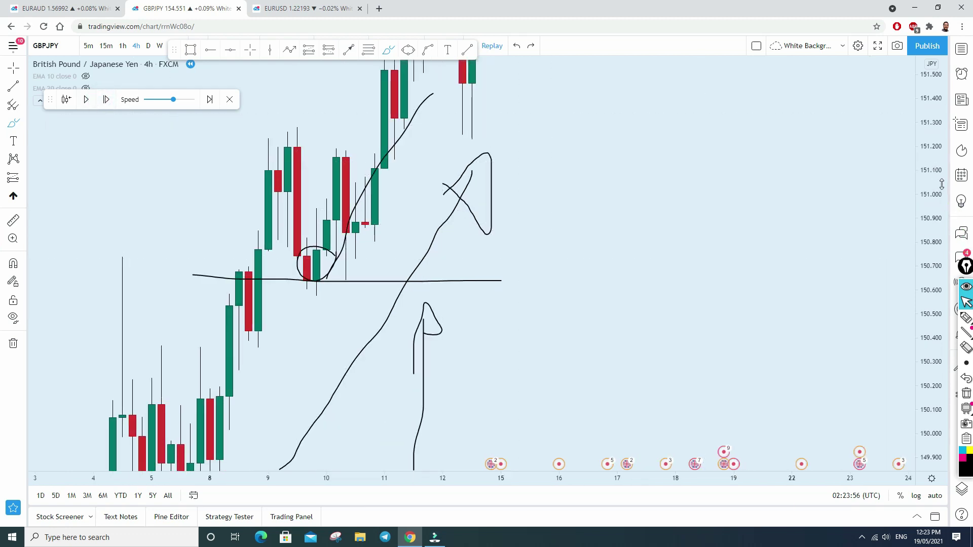
key("shift+Right")
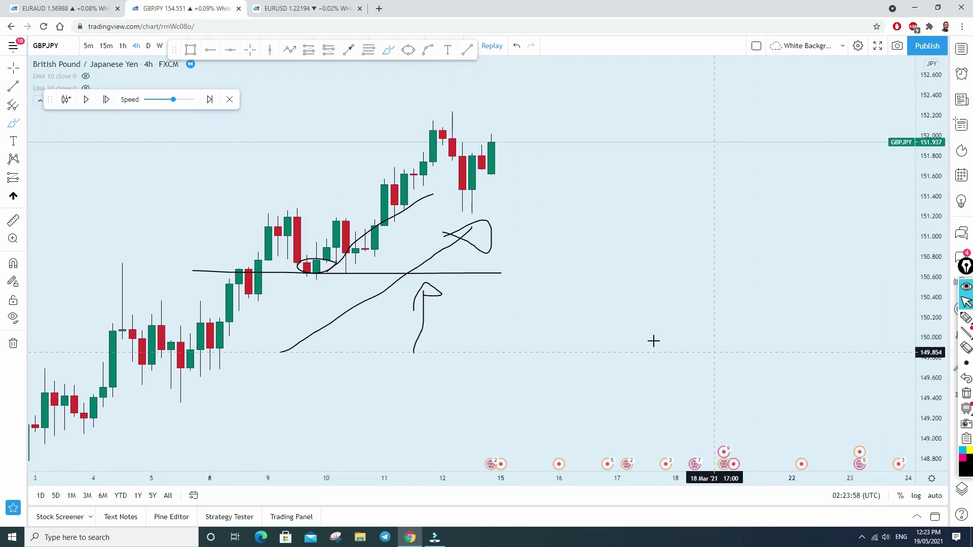
scroll(651, 341, "down", 3)
left_click_drag(939, 358, 939, 400)
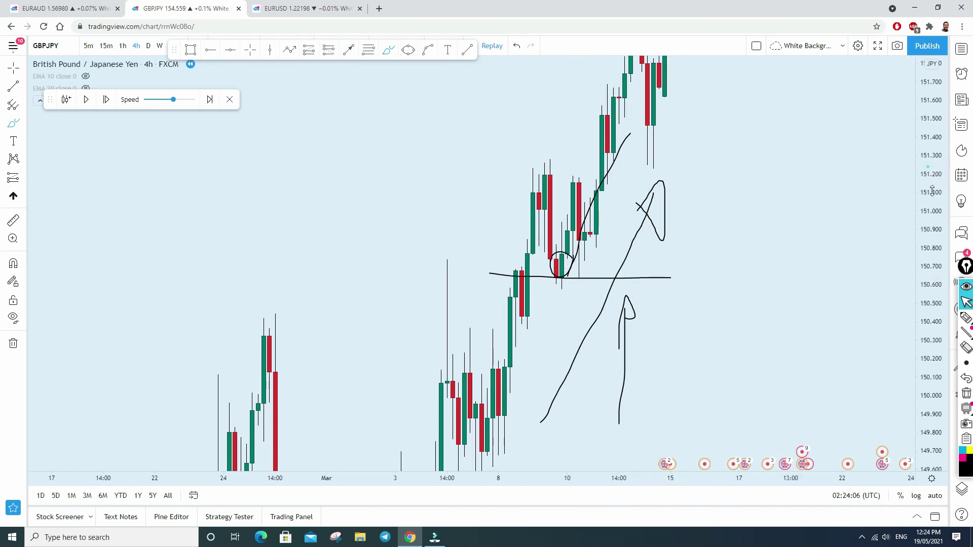
double_click(933, 172)
scroll(505, 179, "down", 1)
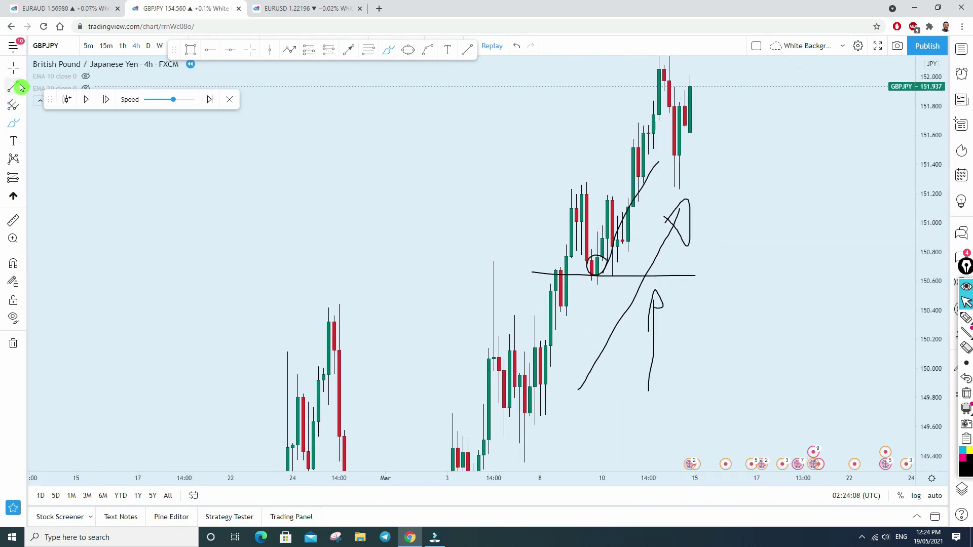
left_click_drag(773, 299, 704, 389)
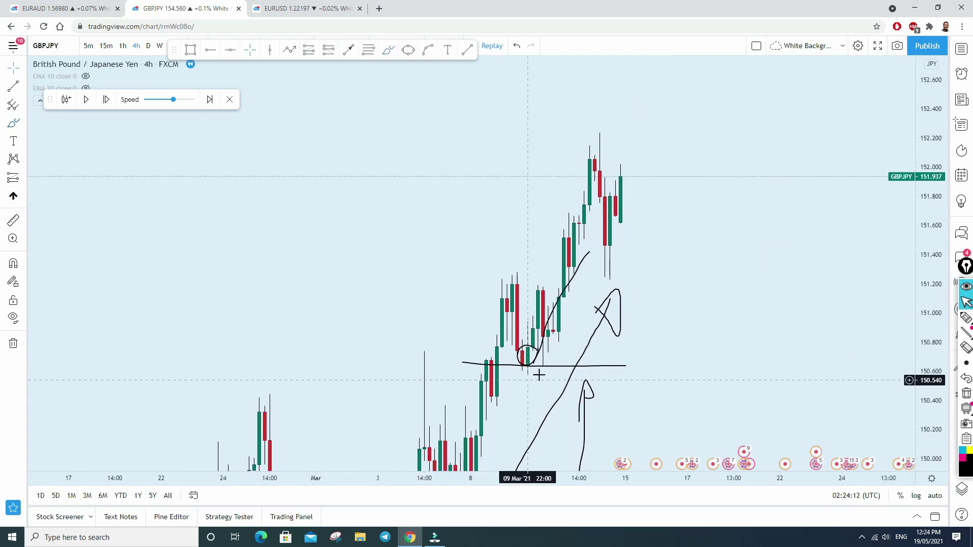
scroll(527, 383, "up", 1)
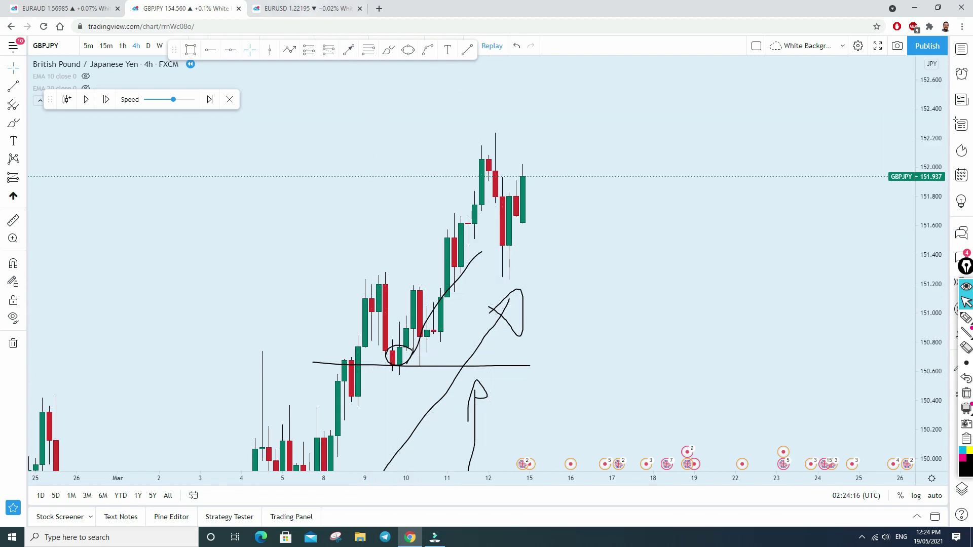
Switch to the EURAUD weekly chart and frame its replay candles leading up to October 2020
key("ctrl+Tab")
key("ctrl+Tab")
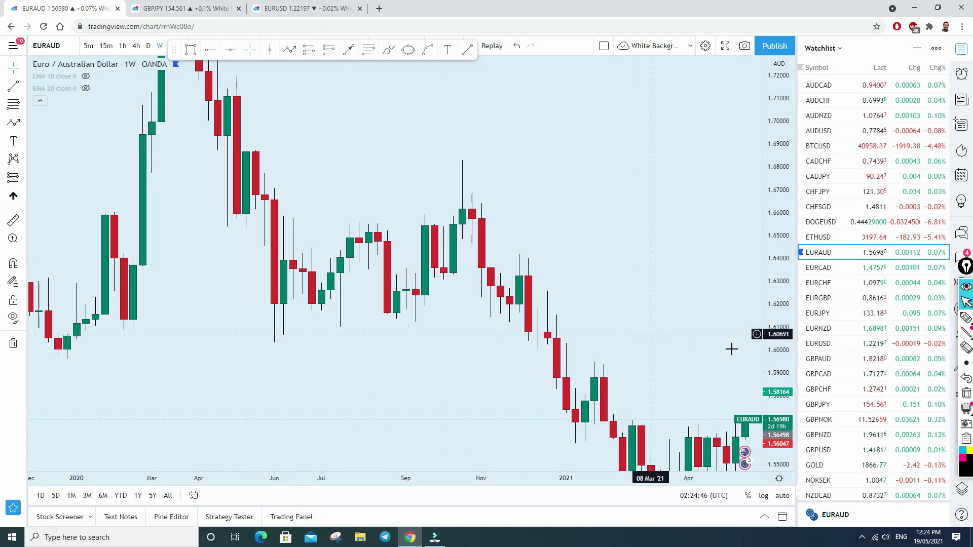
double_click(788, 385)
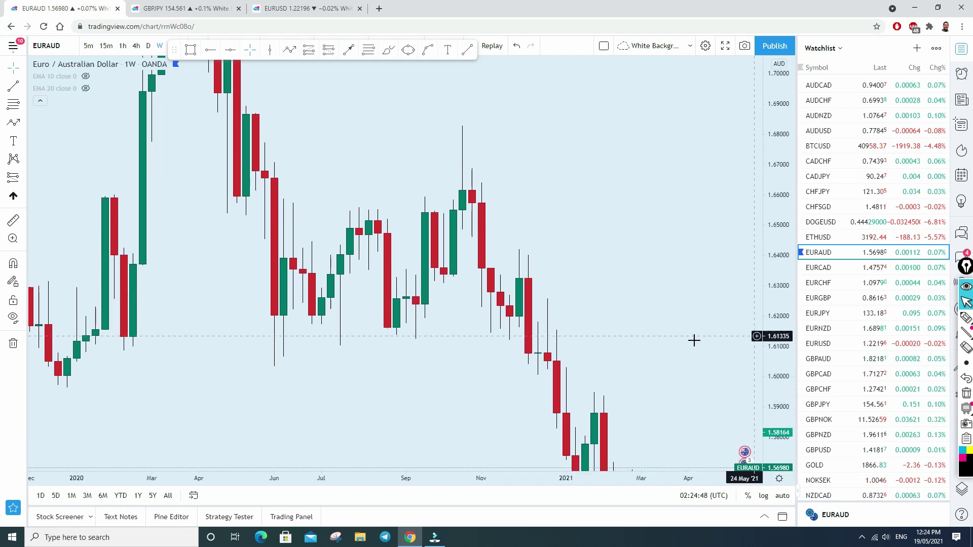
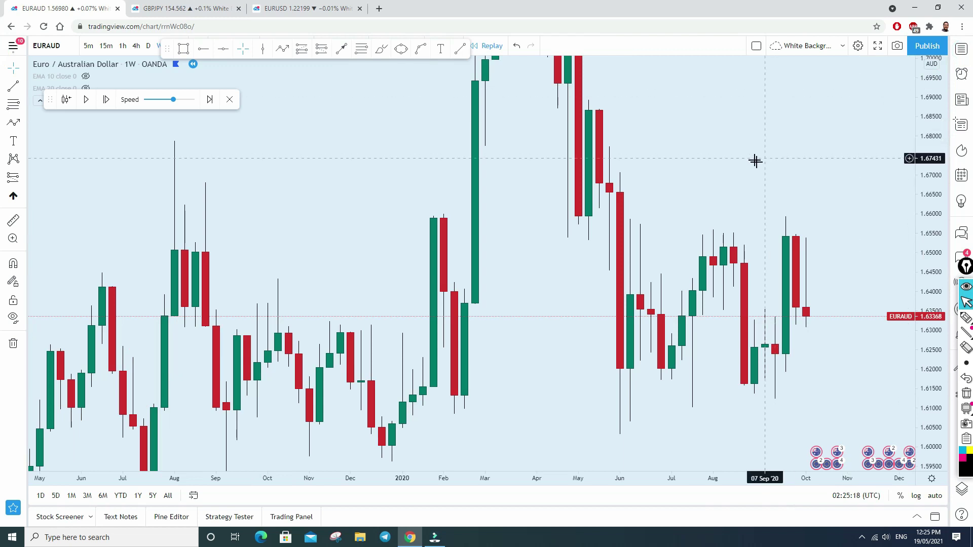
left_click(23, 68)
scroll(777, 192, "right", 5)
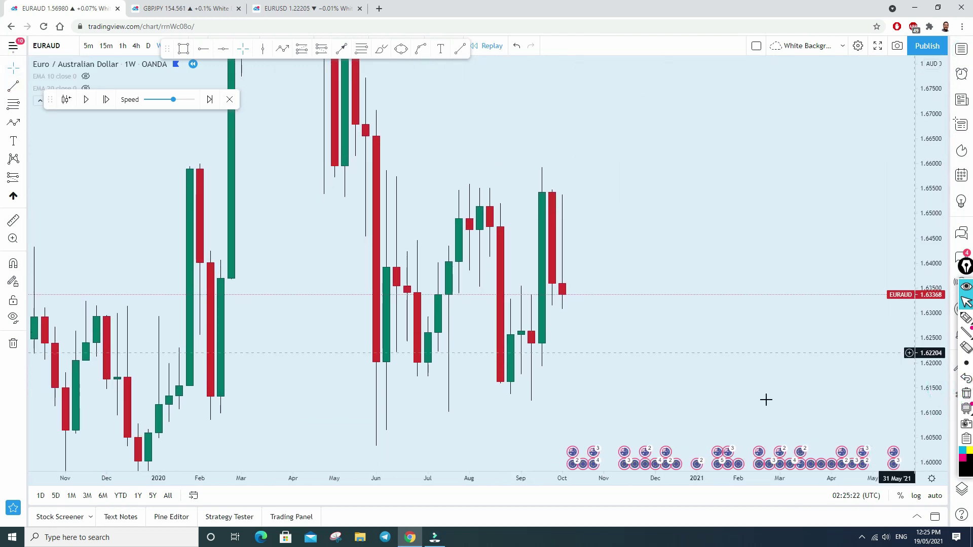
scroll(758, 403, "up", 2)
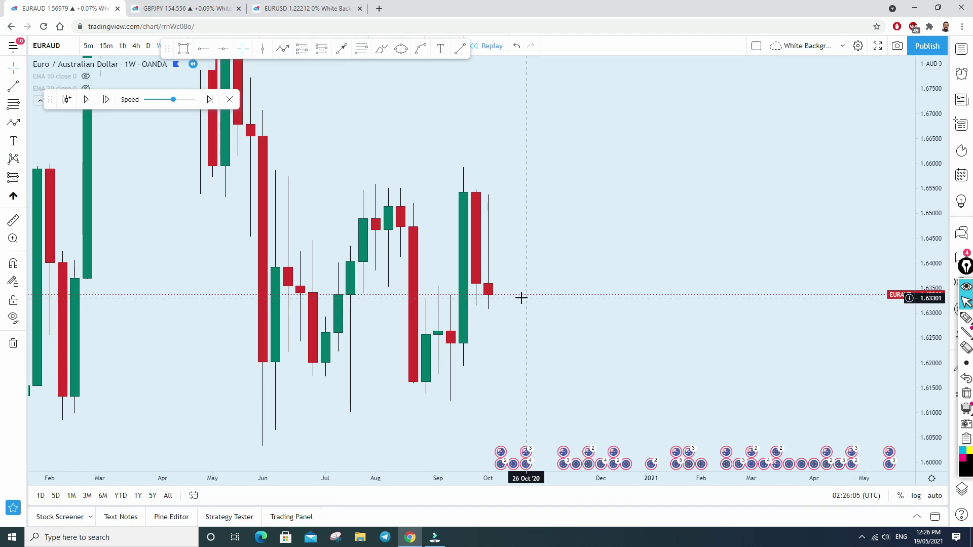
Brush circles around the August and September swing highs near 1.656 and 1.659 and the two swing lows near 1.611
left_click(124, 106)
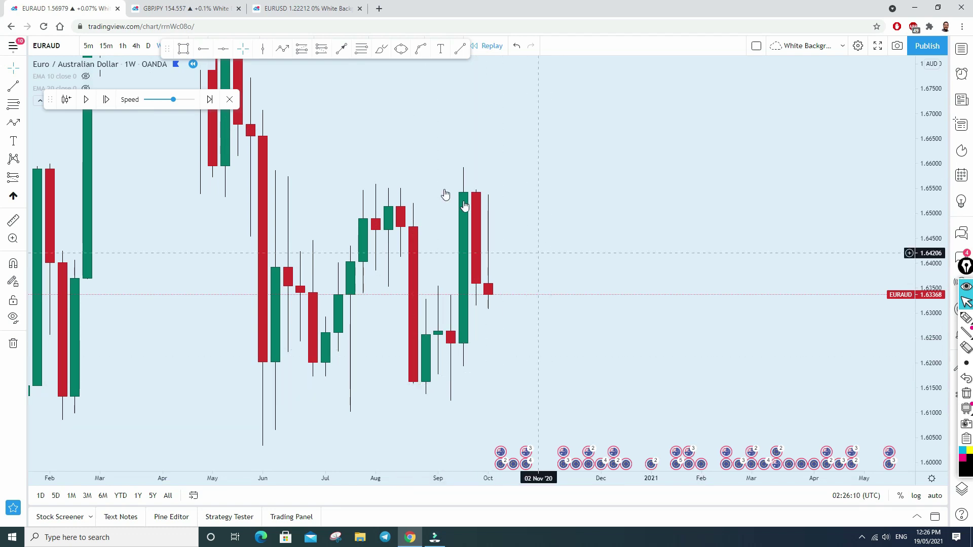
left_click(382, 49)
left_click_drag(463, 174, 459, 166)
mouse_move(363, 187)
left_mouse_down()
mouse_move(370, 167)
mouse_move(389, 181)
mouse_move(364, 187)
left_mouse_up()
left_click(341, 418)
mouse_move(342, 419)
left_mouse_down()
mouse_move(358, 402)
mouse_move(338, 417)
left_mouse_up()
mouse_move(435, 410)
left_mouse_down()
mouse_move(438, 393)
mouse_move(437, 409)
left_mouse_up()
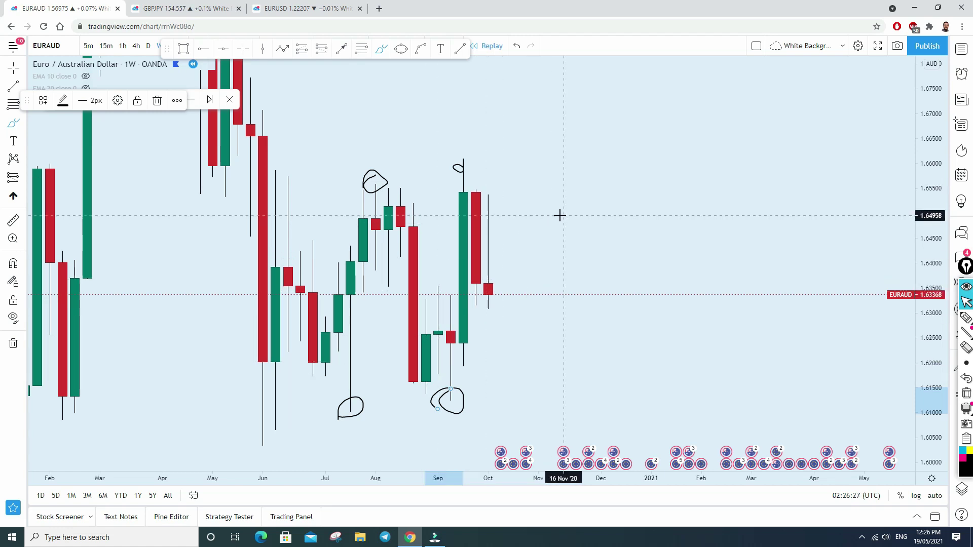
Brush two rising arrows in the empty area beyond the candles, ending at about 1.667 and 1.657
mouse_move(600, 409)
left_mouse_down()
mouse_move(728, 159)
mouse_move(761, 172)
mouse_move(726, 161)
left_mouse_up()
left_click_drag(739, 329, 815, 190)
mouse_move(776, 217)
left_mouse_down()
mouse_move(802, 197)
mouse_move(790, 209)
left_mouse_up()
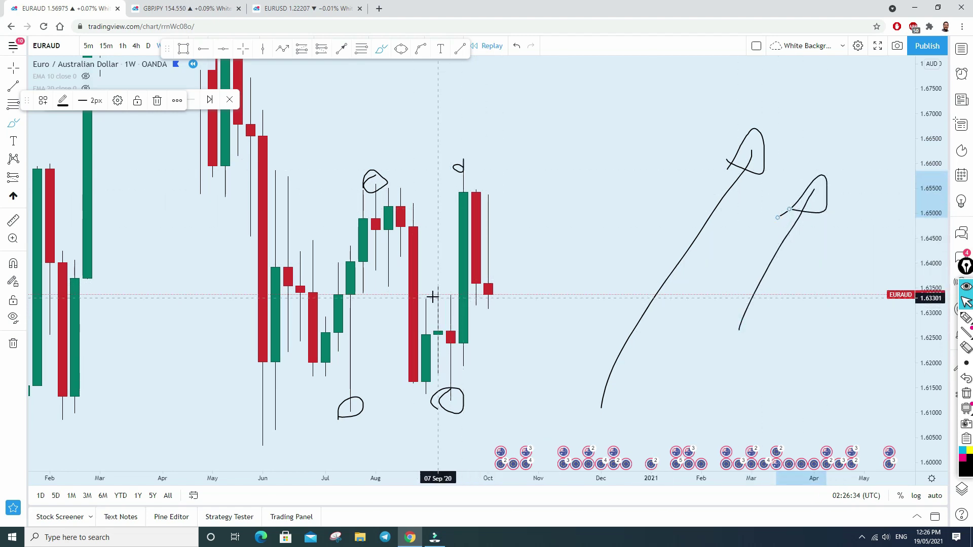
Brush a rising arrow from the last October candle to about 1.67, undoing a trial level at about 1.633 and a circle on the wick
left_click_drag(428, 299, 564, 295)
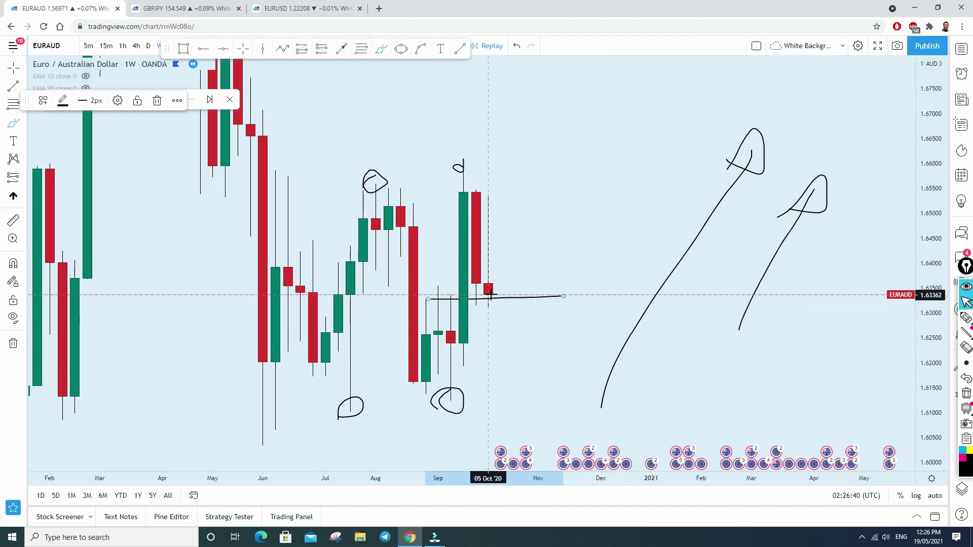
left_click(526, 46)
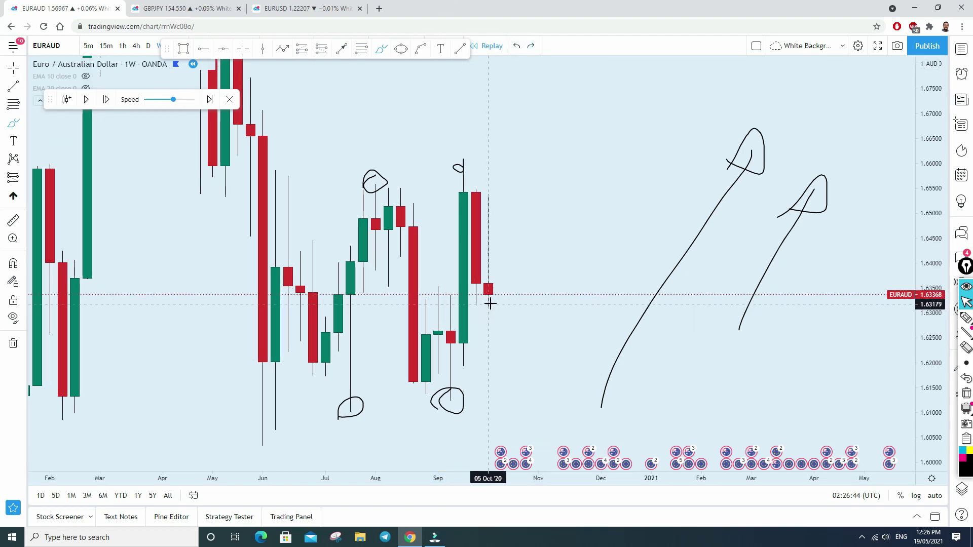
mouse_move(494, 294)
left_mouse_down()
mouse_move(643, 91)
mouse_move(651, 124)
mouse_move(614, 118)
left_mouse_up()
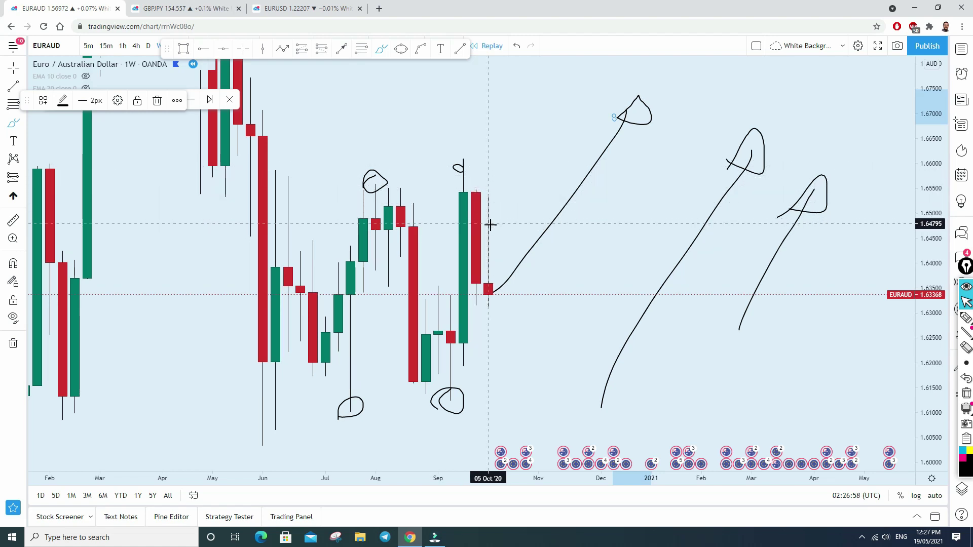
mouse_move(493, 213)
left_mouse_down()
mouse_move(482, 227)
mouse_move(494, 218)
left_mouse_up()
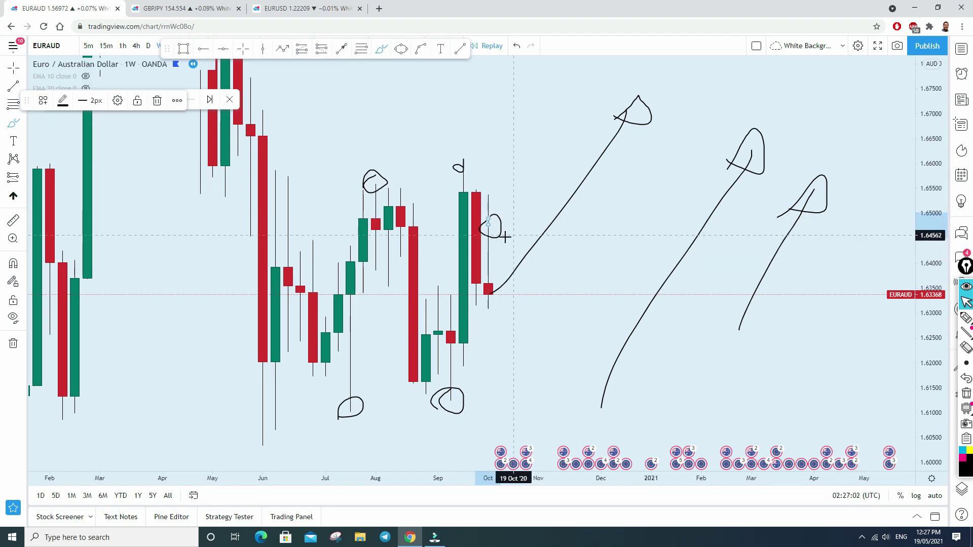
left_click(517, 46)
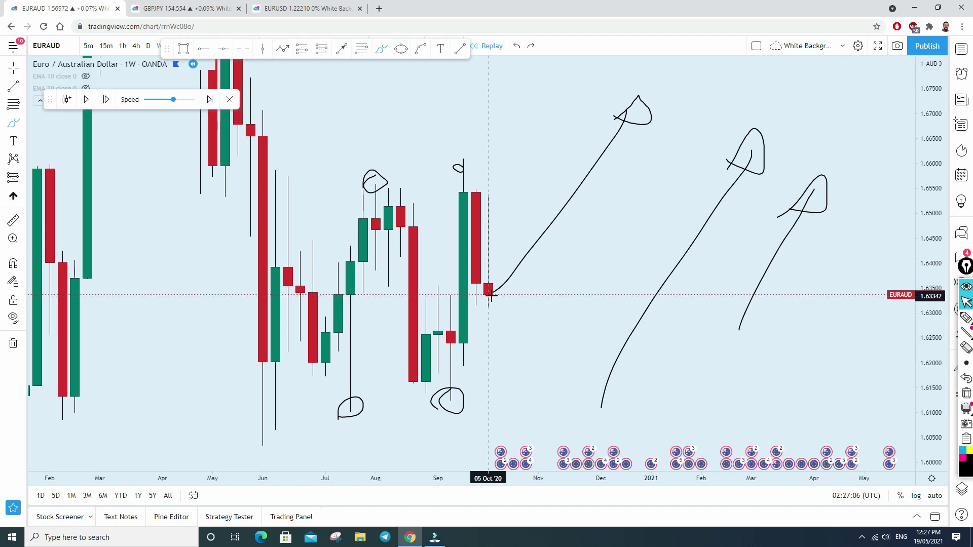
Advance the EURAUD replay bar by bar past the early October 2020 candle
left_click(535, 48)
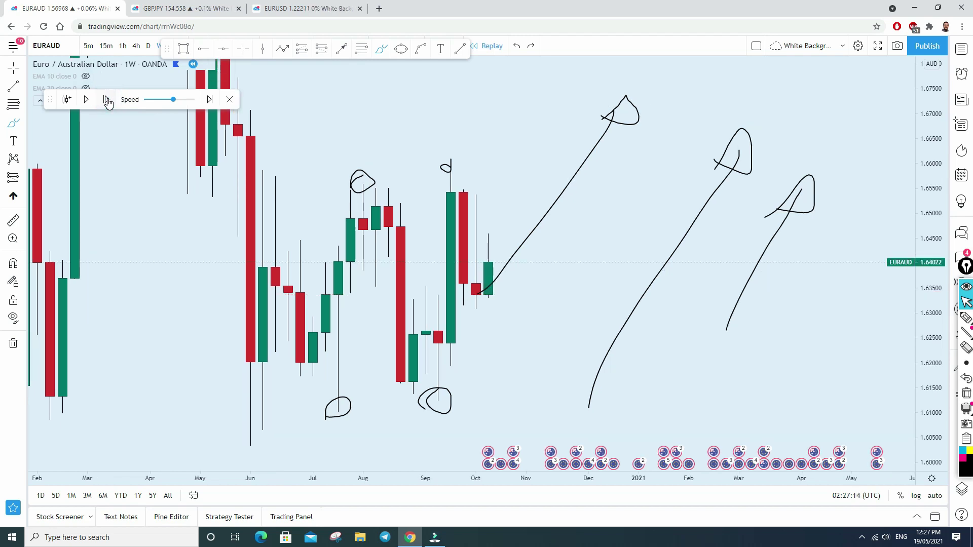
left_click(107, 100)
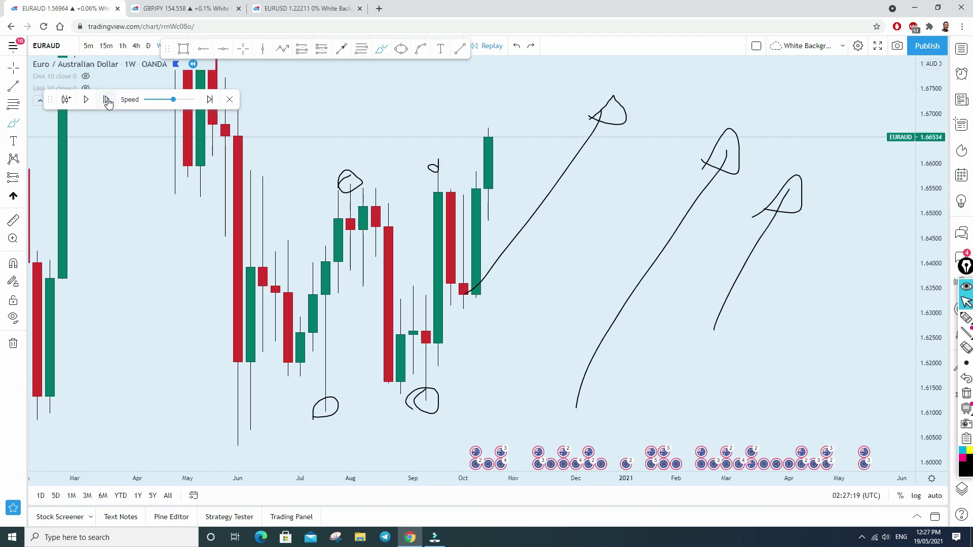
left_click(107, 100)
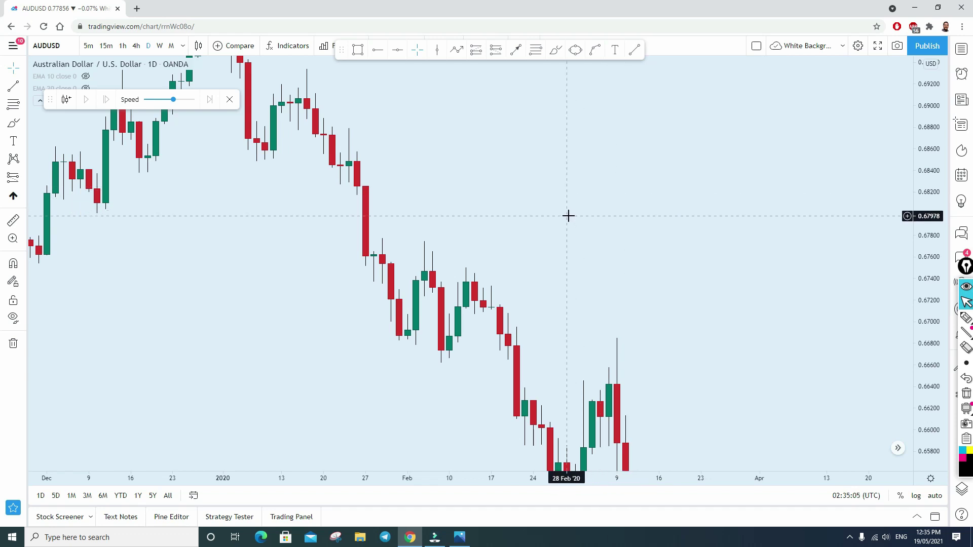
Circle the late January candles on the AUDUSD daily chart, brush a level at about 0.676, and undo both strokes
left_click_drag(546, 256, 649, 215)
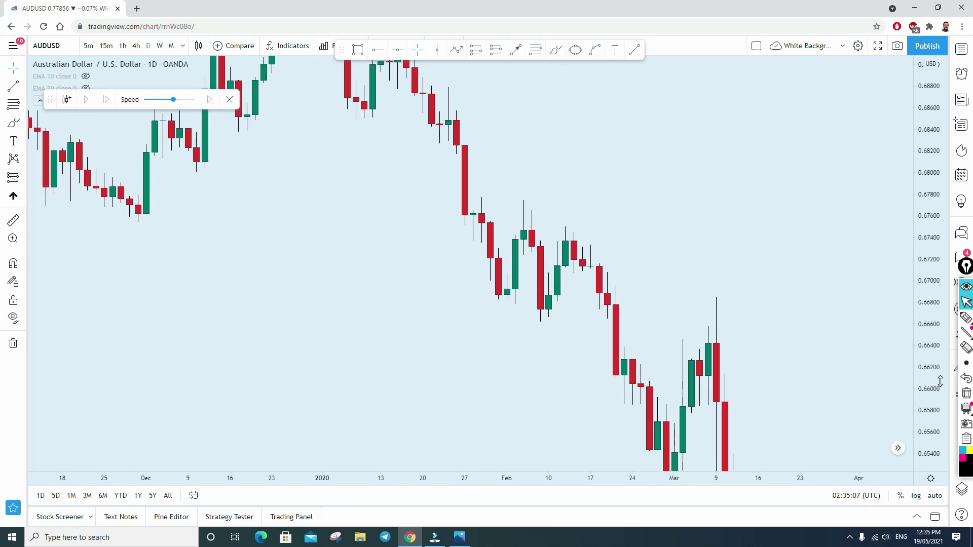
left_click_drag(940, 381, 935, 333)
left_click_drag(617, 250, 654, 274)
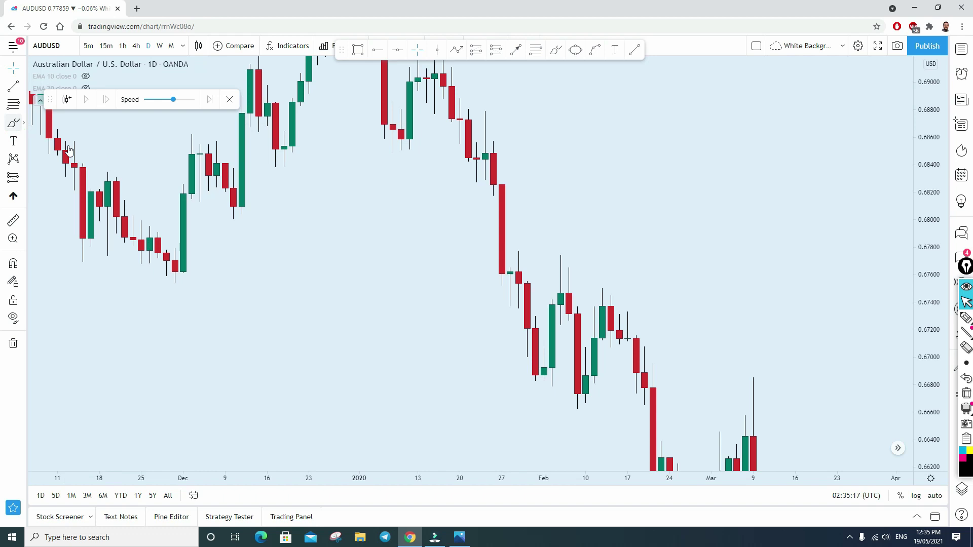
mouse_move(509, 252)
left_mouse_down()
mouse_move(482, 256)
mouse_move(501, 312)
mouse_move(510, 253)
mouse_move(482, 297)
mouse_move(515, 275)
mouse_move(510, 257)
left_mouse_up()
left_click_drag(444, 276, 702, 267)
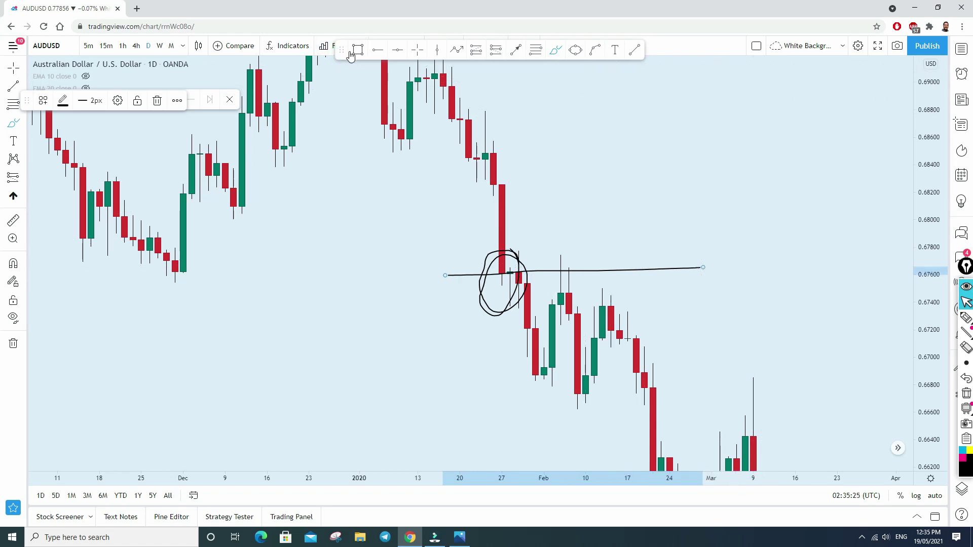
left_click_drag(342, 51, 167, 47)
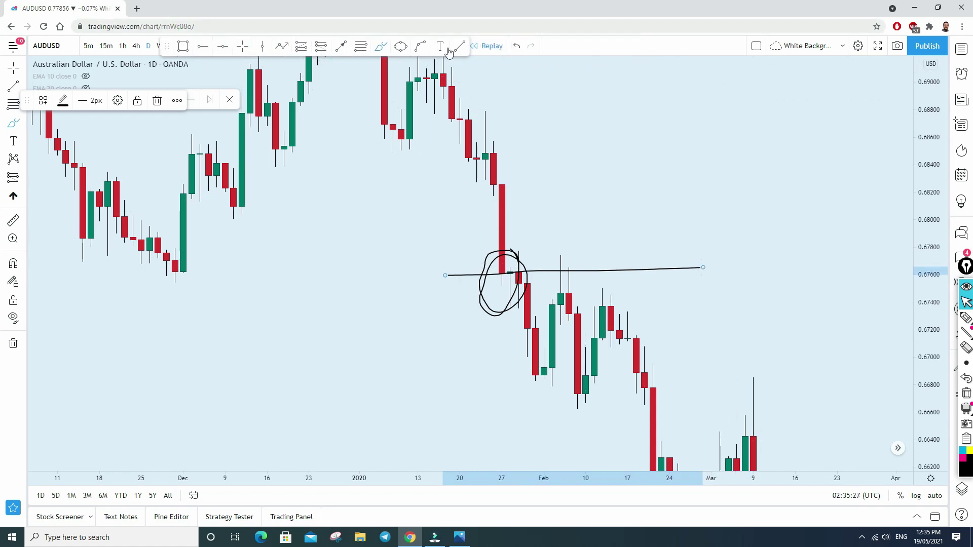
left_click(519, 46)
left_click(519, 46)
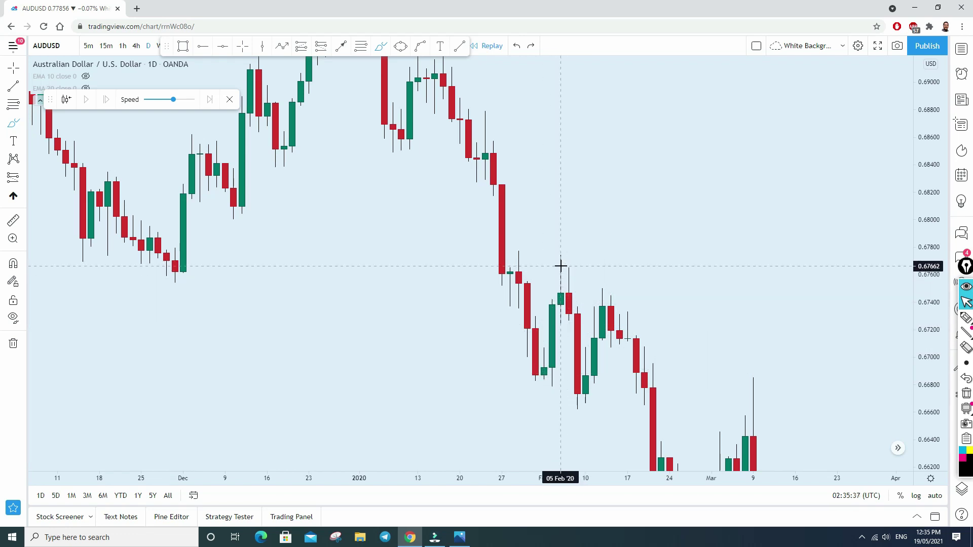
Add a horizontal line at 0.67618 through the late January 2020 candles
left_click(23, 88)
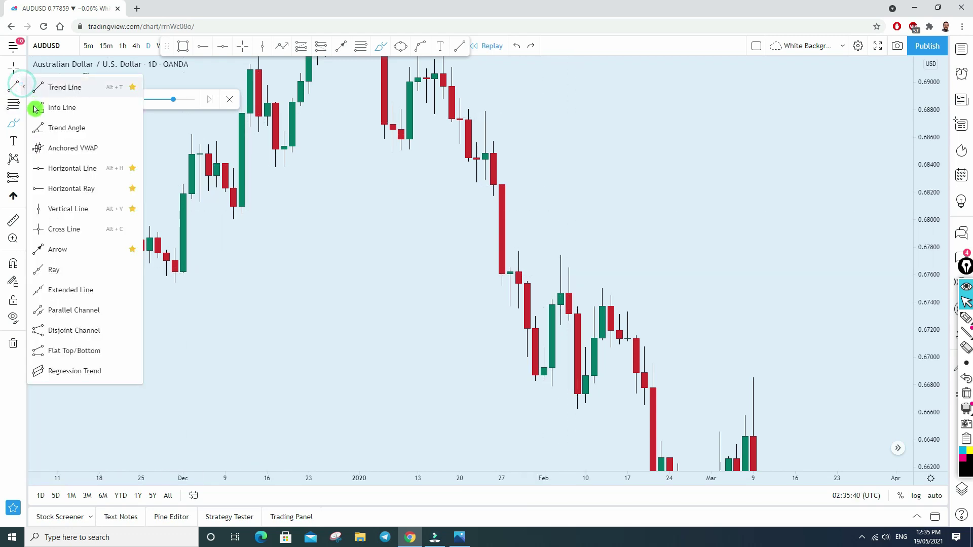
left_click(43, 166)
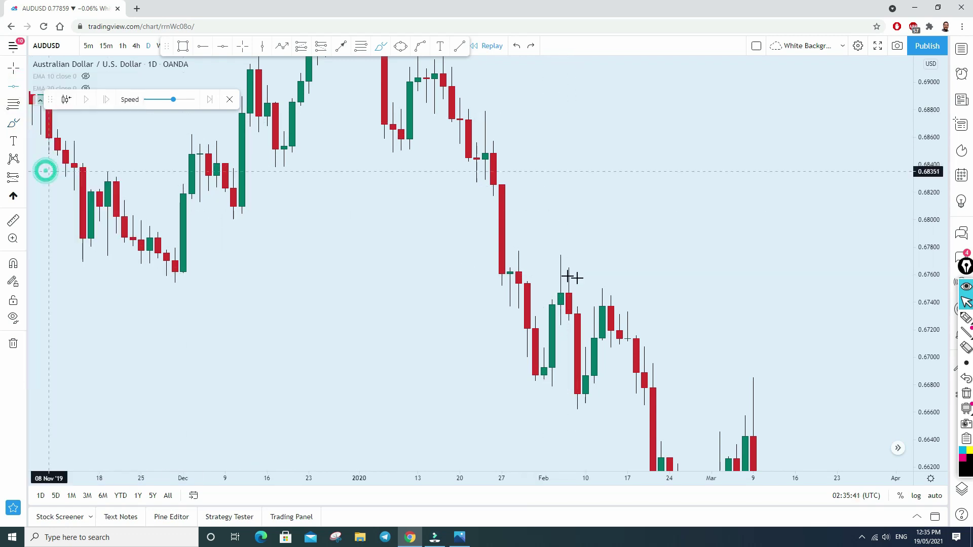
left_click(506, 272)
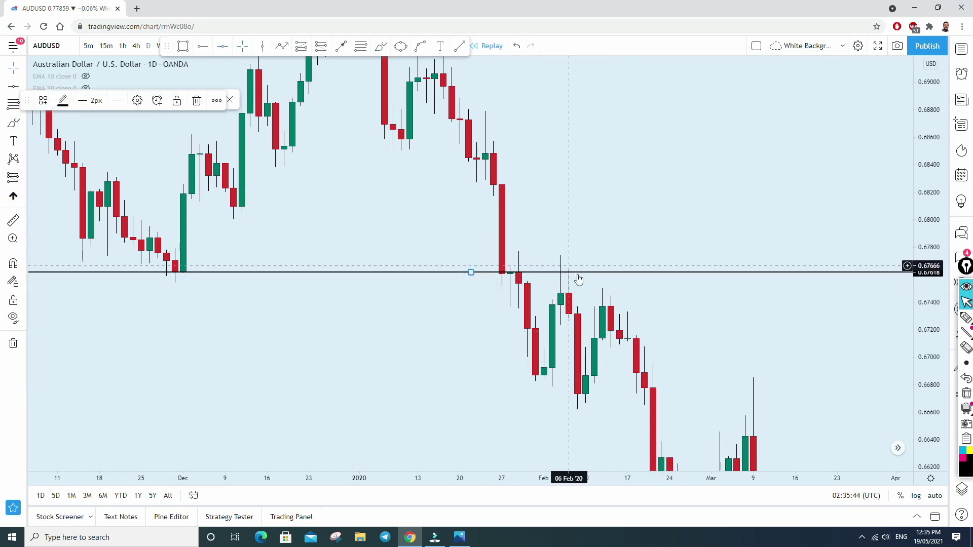
Brush a circle on the early February retest, a falling stroke from it to about 0.666, and a short downward arrow above the line in March
left_click(19, 125)
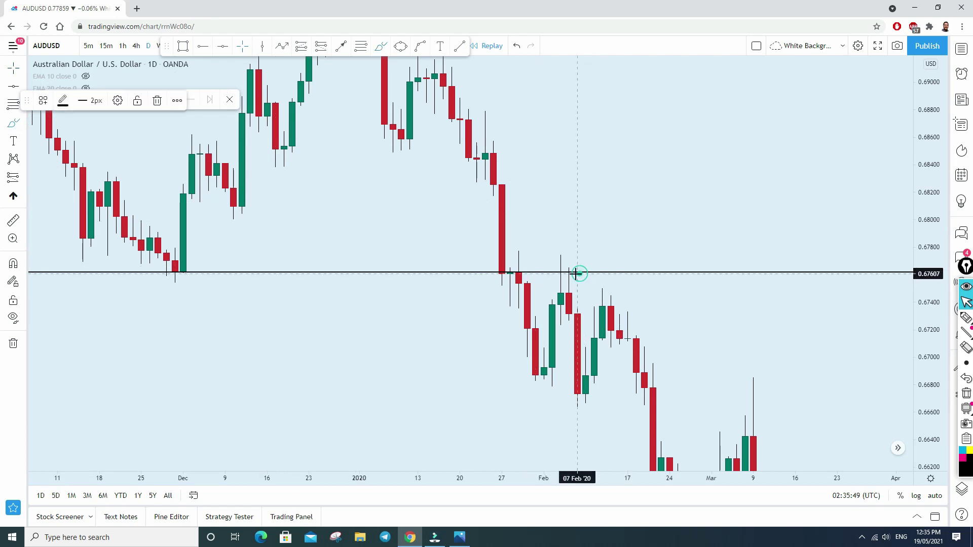
left_click_drag(564, 288, 569, 274)
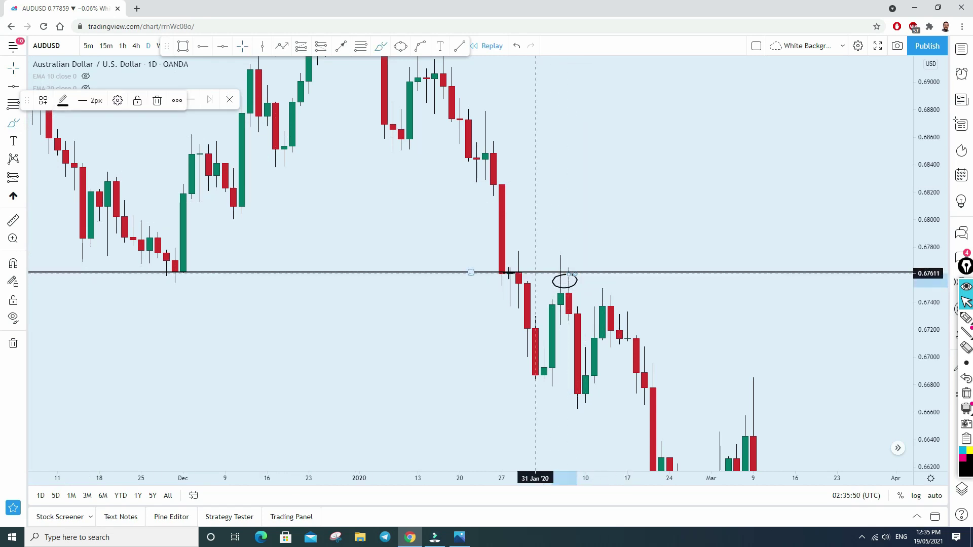
mouse_move(546, 278)
left_mouse_down()
mouse_move(624, 317)
mouse_move(745, 349)
left_mouse_up()
left_click_drag(856, 392, 888, 406)
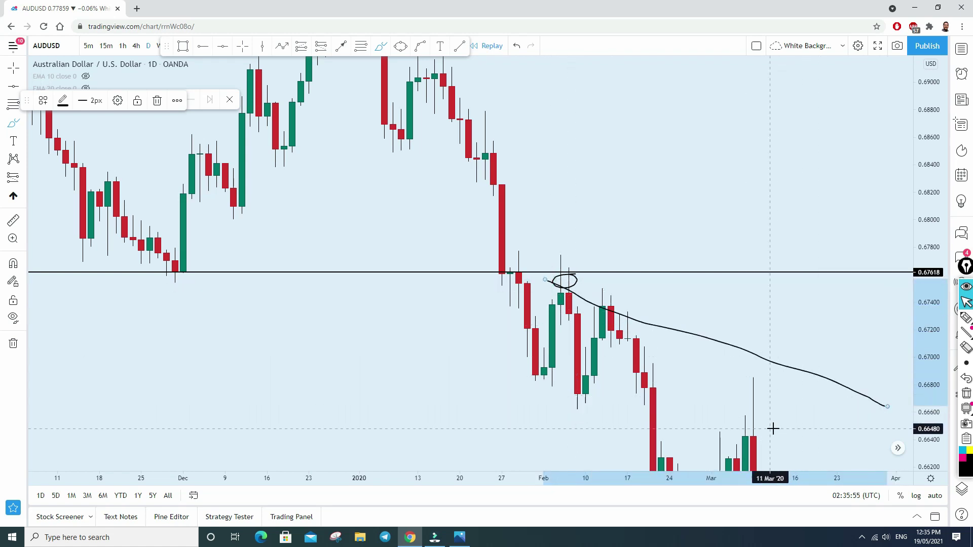
left_click_drag(763, 178, 779, 240)
mouse_move(722, 225)
left_mouse_down()
mouse_move(756, 258)
mouse_move(822, 219)
mouse_move(746, 234)
left_mouse_up()
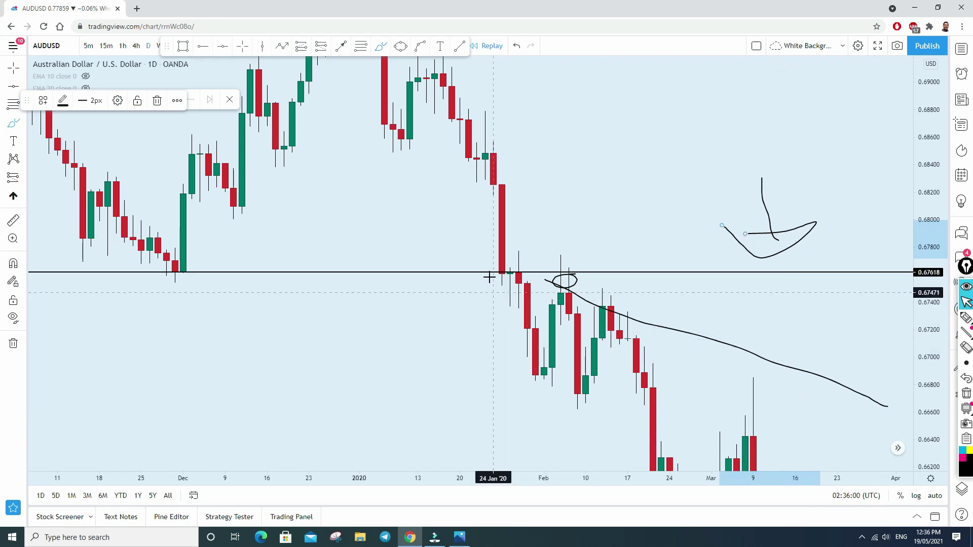
Start the bar replay from the 6 February 2020 candle and choose the cross cursor
left_click(486, 46)
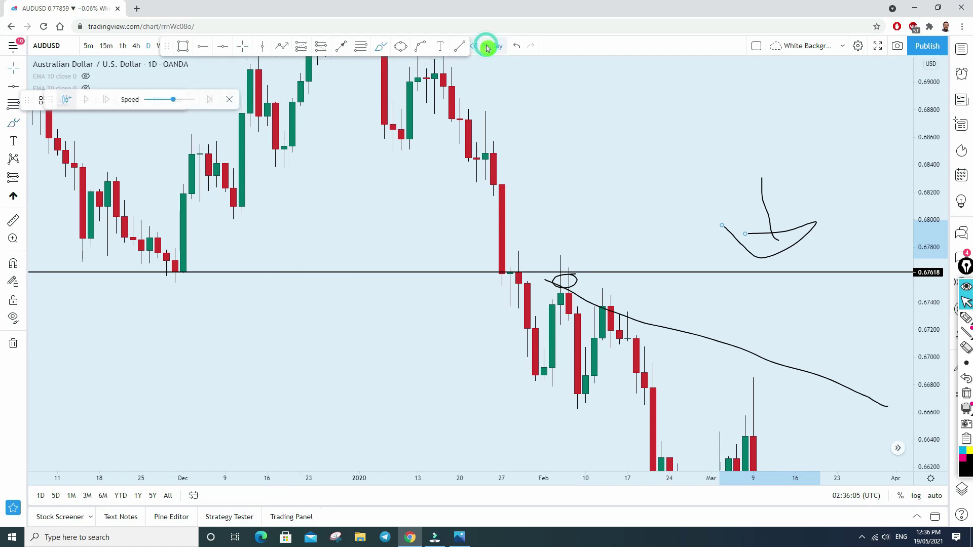
left_click(570, 352)
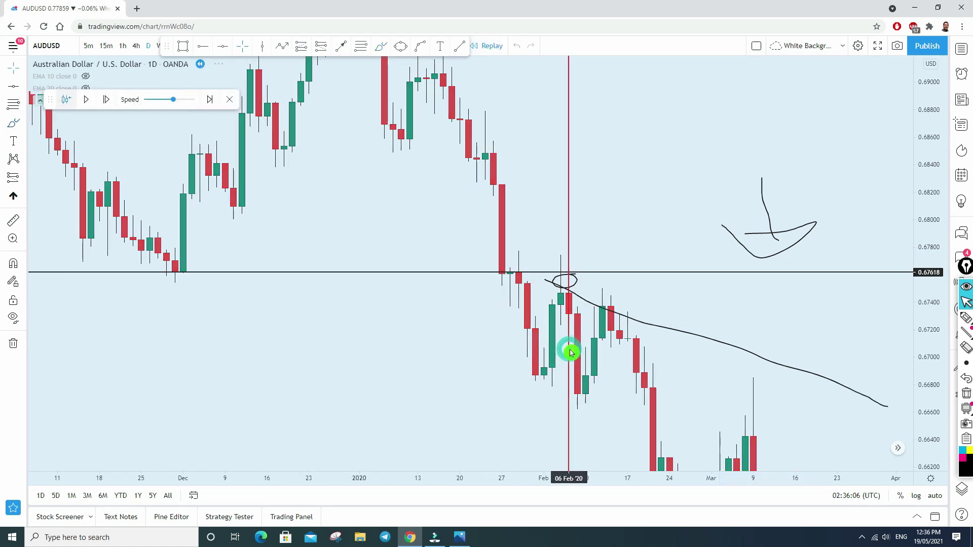
left_click_drag(525, 64, 535, 64)
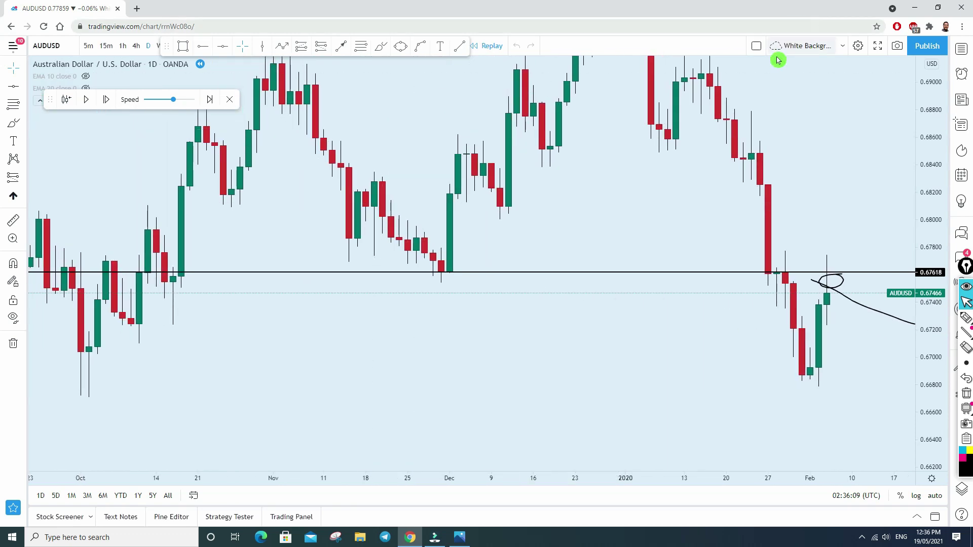
left_click(13, 68)
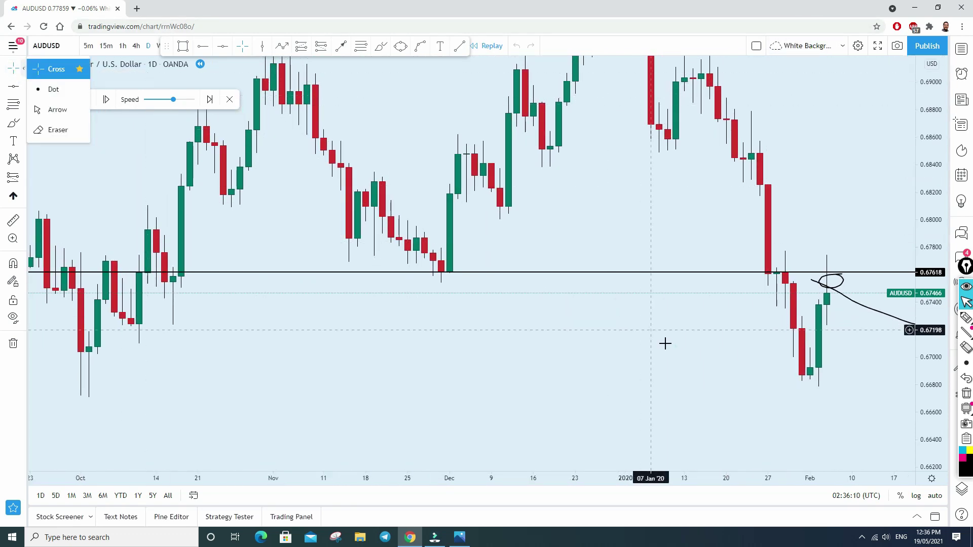
Brush a falling stroke from the early February 2020 retest candle on the AUDUSD daily chart to about 0.664
left_click_drag(664, 343, 465, 278)
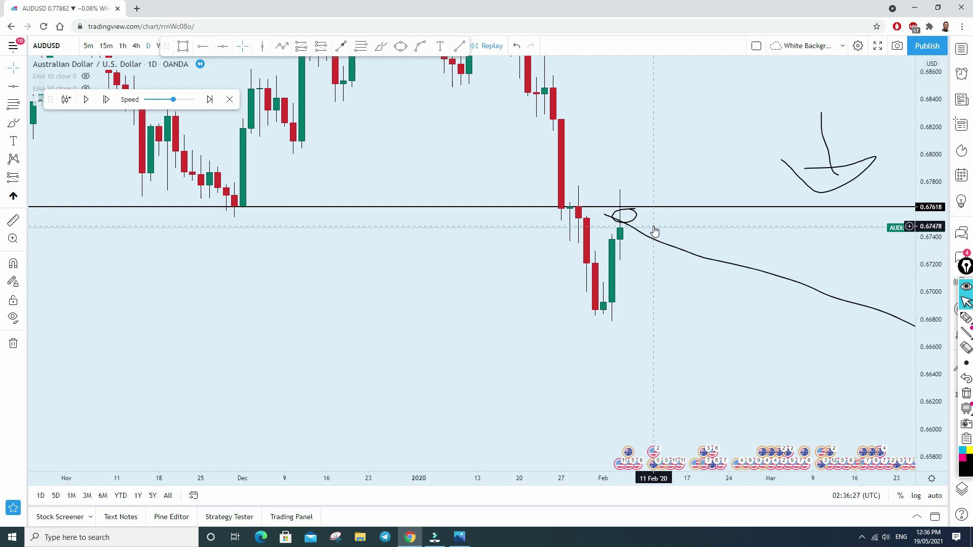
left_click(13, 123)
mouse_move(619, 218)
left_mouse_down()
mouse_move(789, 408)
mouse_move(821, 350)
mouse_move(739, 377)
left_mouse_up()
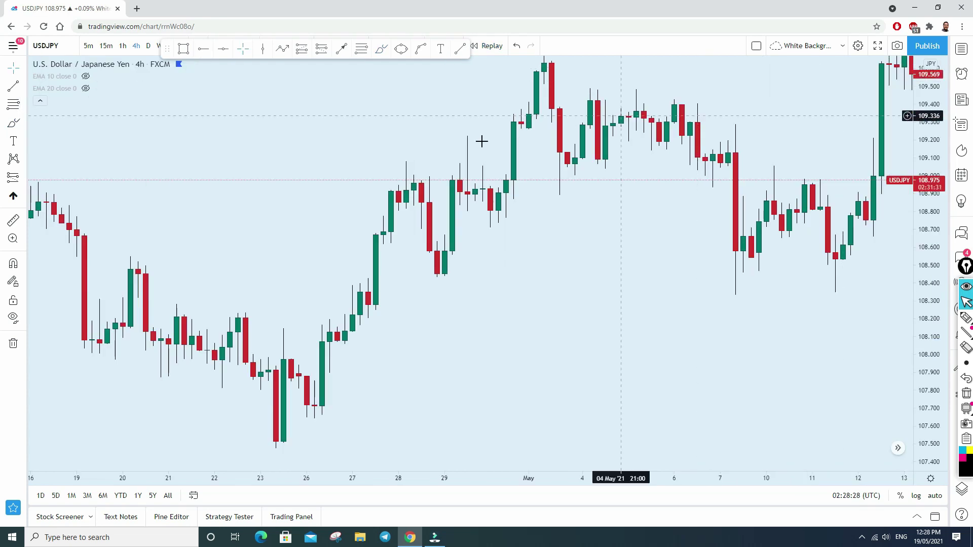
Circle the 27 April candles on the USDJPY 4-hour chart, brush the 28–29 April peak and pullback, and undo these strokes
left_click(381, 48)
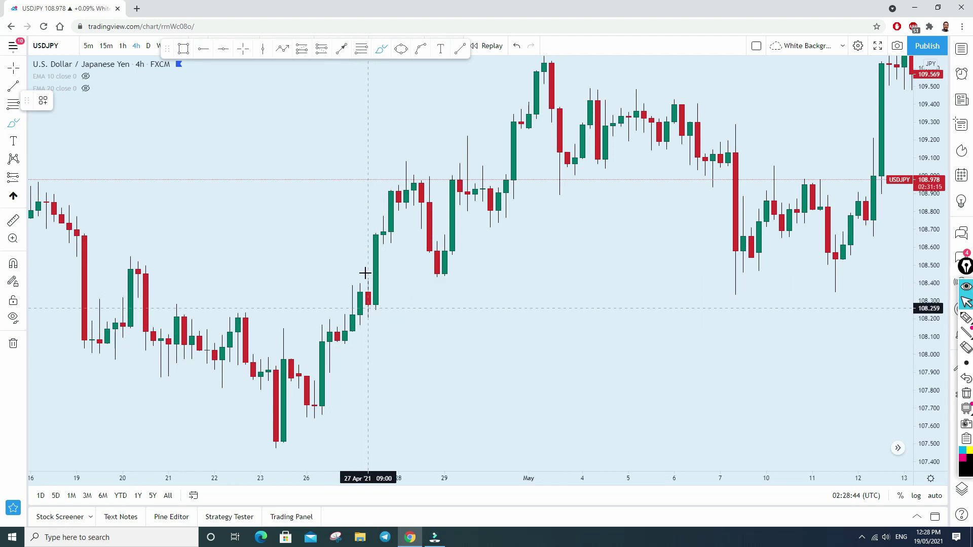
mouse_move(380, 280)
left_mouse_down()
mouse_move(365, 278)
mouse_move(354, 307)
mouse_move(369, 333)
left_mouse_up()
mouse_move(348, 297)
left_mouse_down()
mouse_move(361, 339)
mouse_move(384, 286)
left_mouse_up()
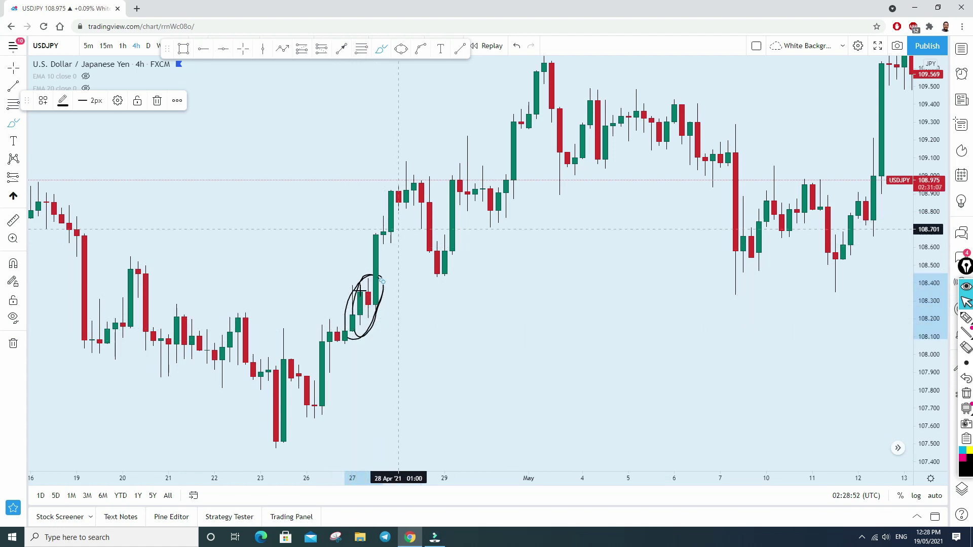
left_click(517, 47)
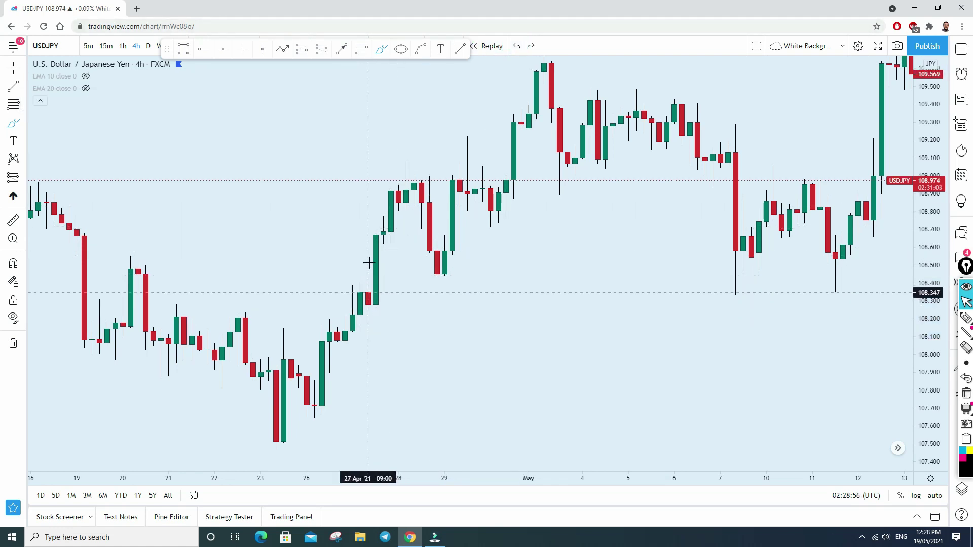
mouse_move(384, 223)
left_mouse_down()
mouse_move(398, 184)
mouse_move(413, 176)
mouse_move(440, 276)
mouse_move(480, 263)
mouse_move(435, 250)
mouse_move(421, 267)
mouse_move(467, 256)
left_mouse_up()
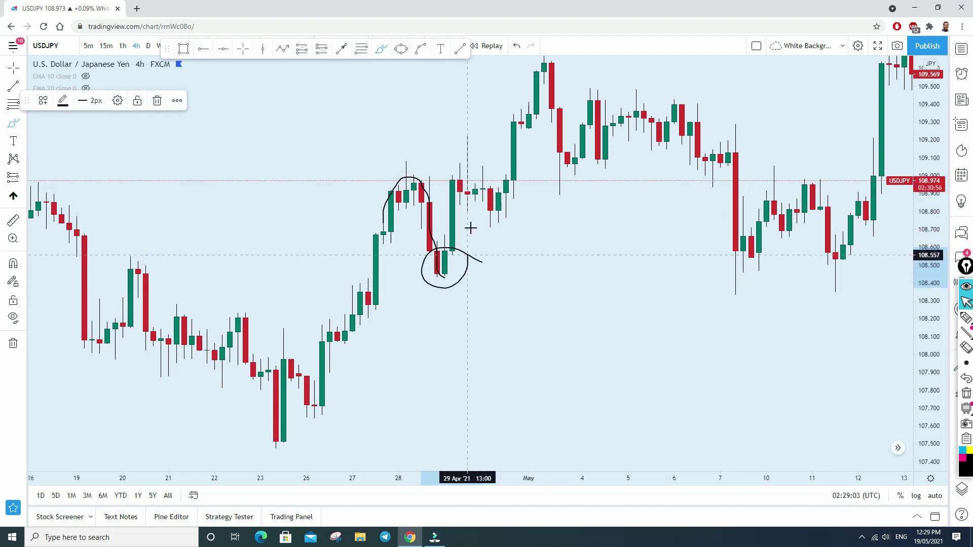
left_click(521, 49)
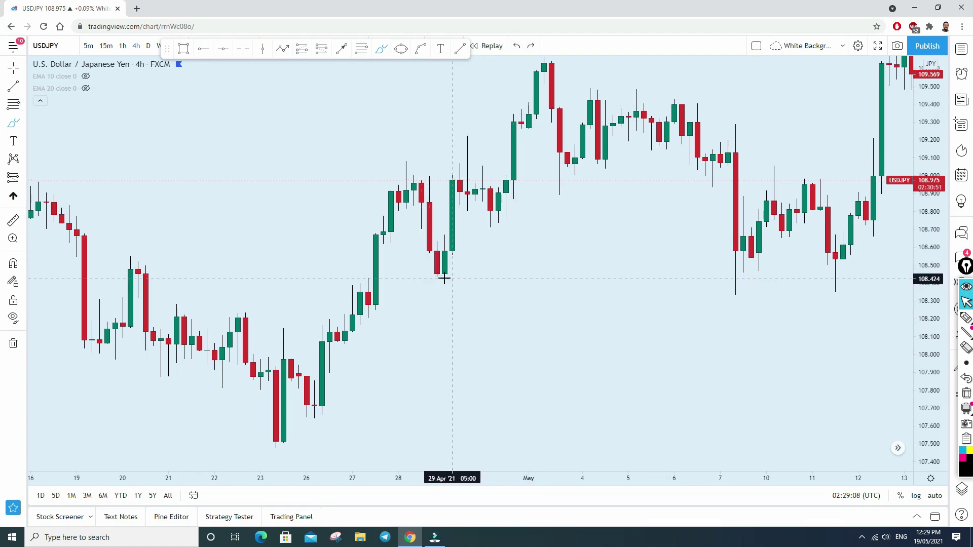
Brush a level at about 108.43 from 26 April into May, circle the 29 April low, and brush a second line at about 108.40
left_click_drag(304, 279, 560, 277)
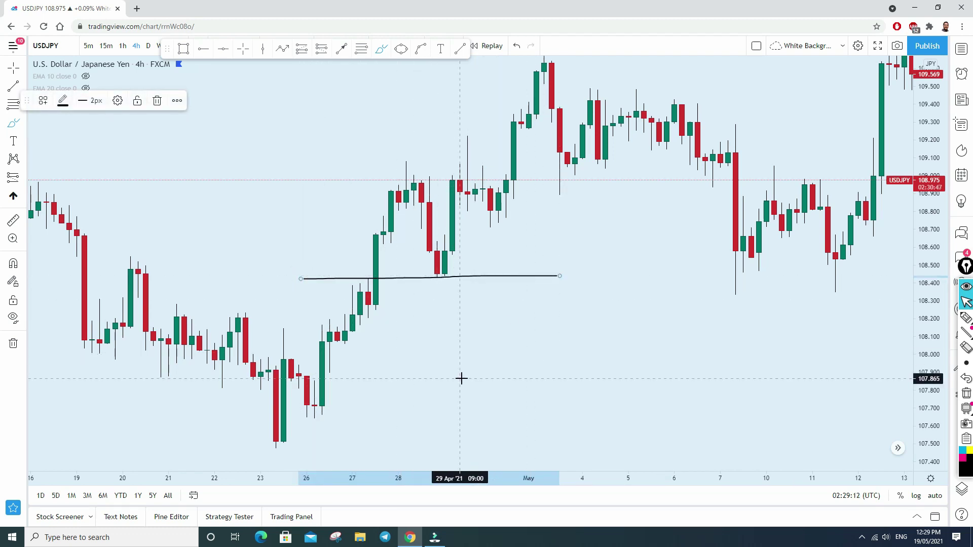
left_click(462, 258)
mouse_move(462, 257)
left_mouse_down()
mouse_move(436, 253)
mouse_move(465, 258)
left_mouse_up()
left_click(301, 284)
left_click_drag(301, 283, 582, 284)
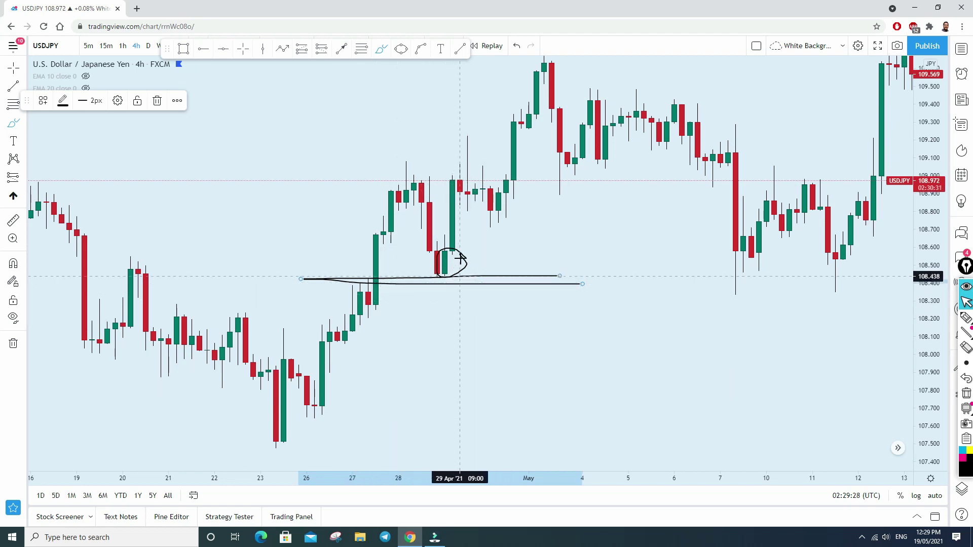
Start the bar replay on the USDJPY 4-hour chart from the 29 April 2021 candle
left_click(509, 46)
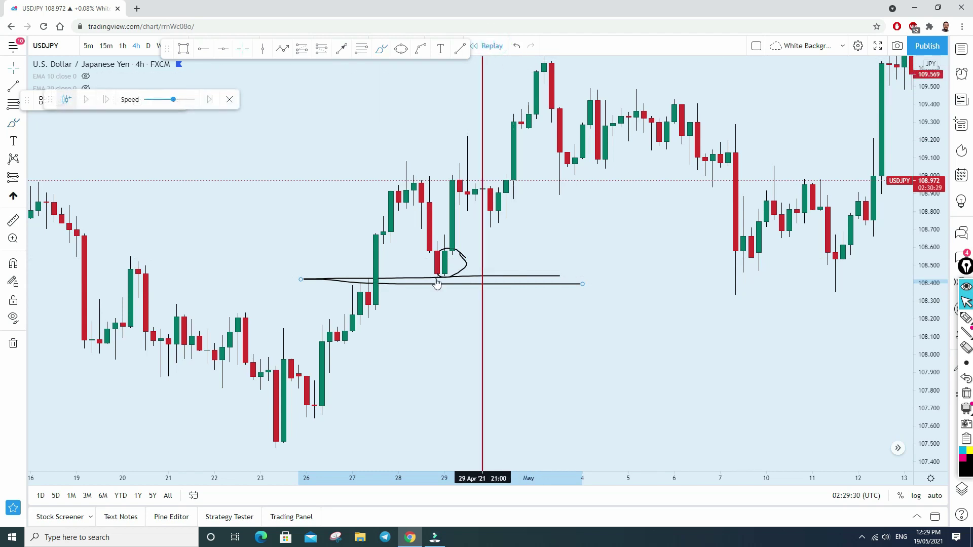
left_click(451, 298)
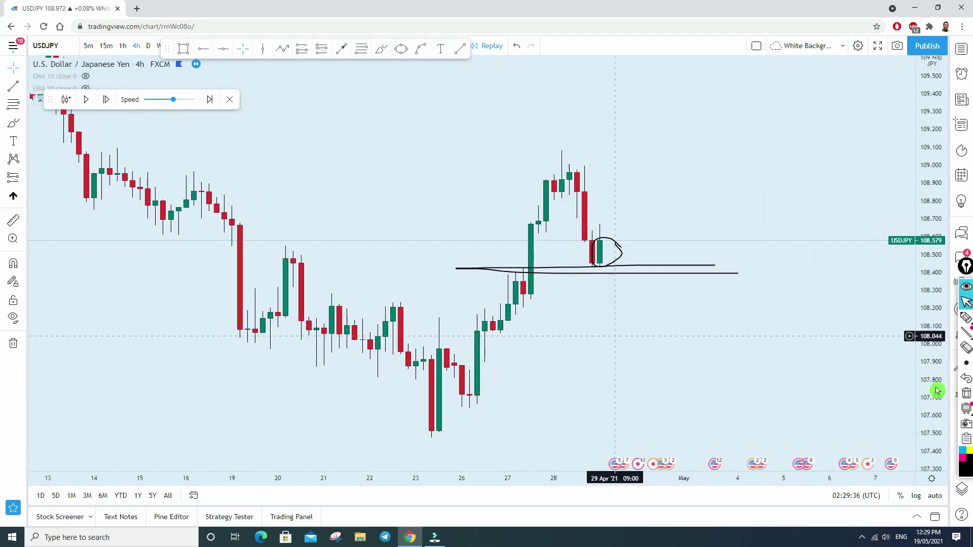
scroll(738, 165, "up", 3)
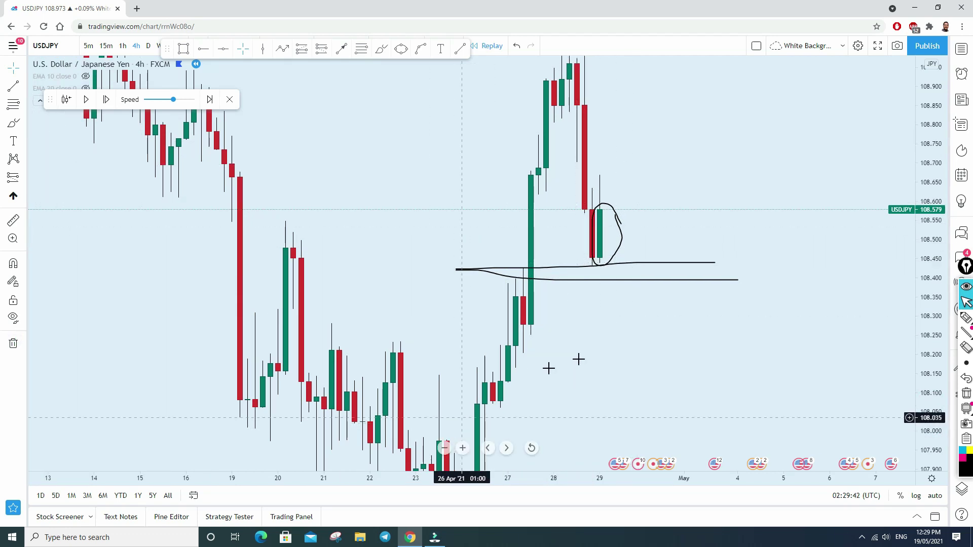
left_click_drag(827, 290, 758, 280)
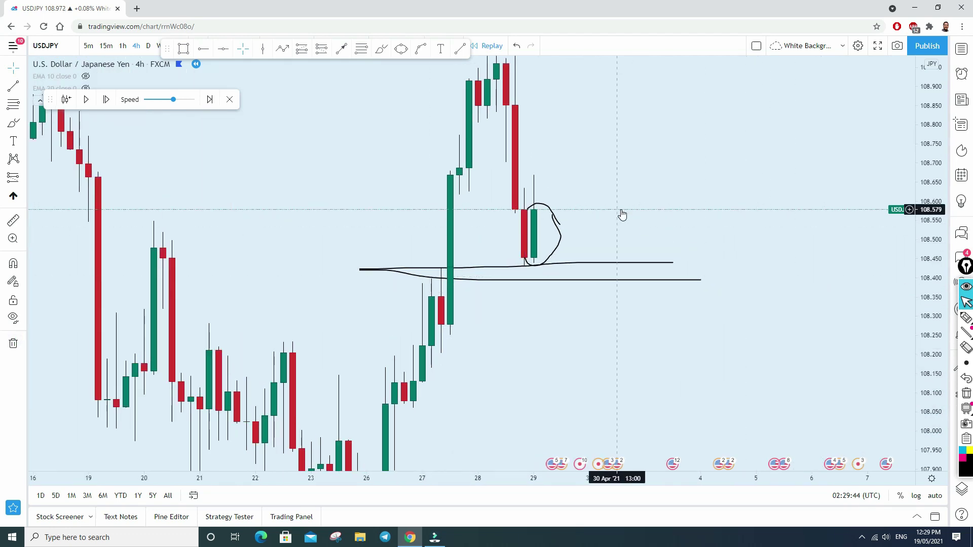
Brush a rising arrow from the circled candle, a long rising arrow and a short upward arrow in May, and another line along the level
left_click(13, 123)
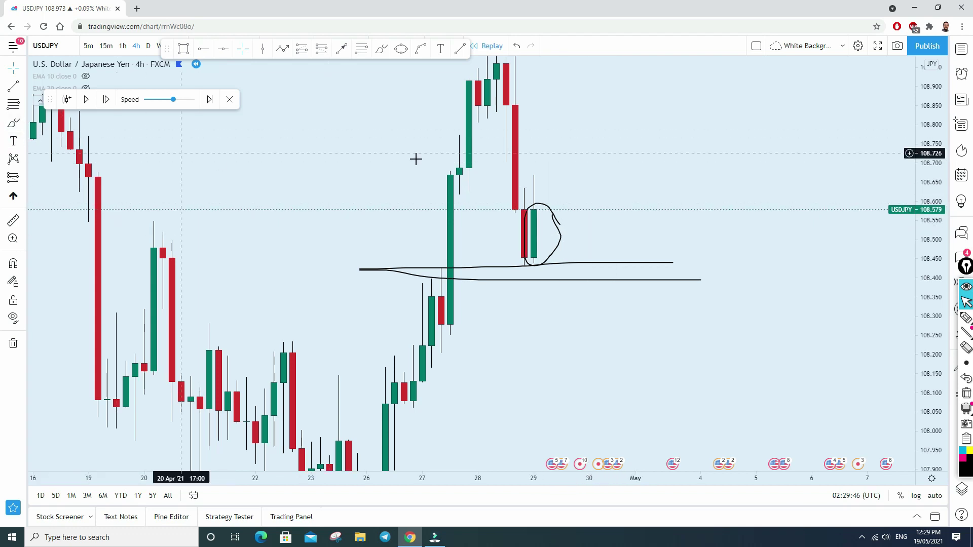
mouse_move(539, 254)
left_mouse_down()
mouse_move(639, 115)
mouse_move(628, 108)
mouse_move(663, 131)
mouse_move(606, 108)
left_mouse_up()
mouse_move(664, 369)
left_mouse_down()
mouse_move(821, 76)
mouse_move(828, 102)
mouse_move(787, 102)
left_mouse_up()
left_click_drag(821, 203, 822, 325)
mouse_move(813, 240)
left_mouse_down()
mouse_move(830, 201)
mouse_move(804, 227)
left_mouse_up()
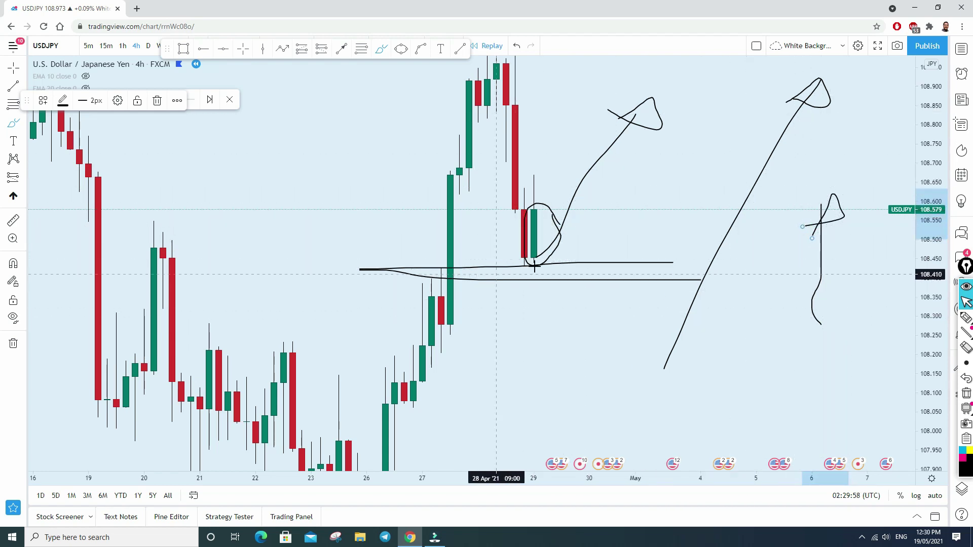
left_click_drag(396, 269, 645, 276)
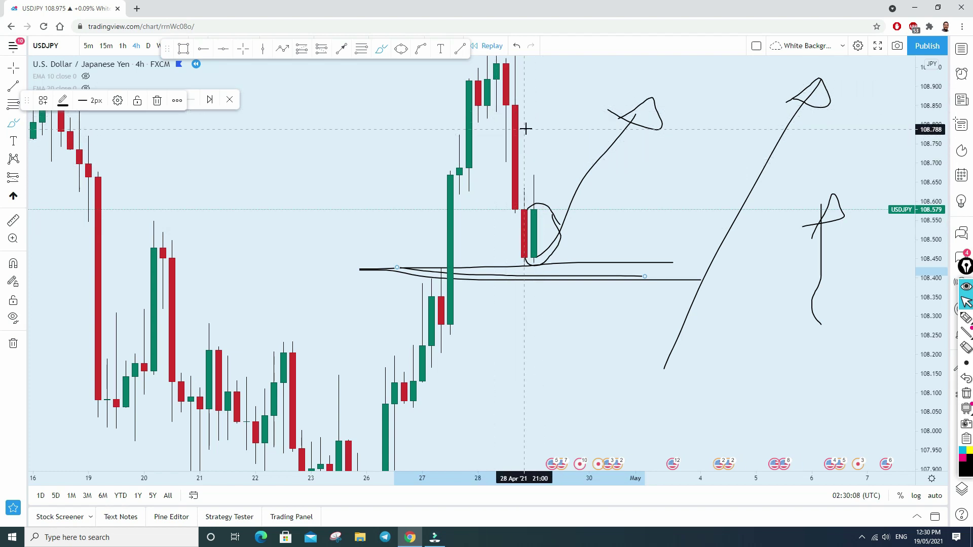
Brush a small circle at about 108.79 on the 28 April red candle and a curve falling to the level, and undo both
left_click_drag(514, 129, 521, 127)
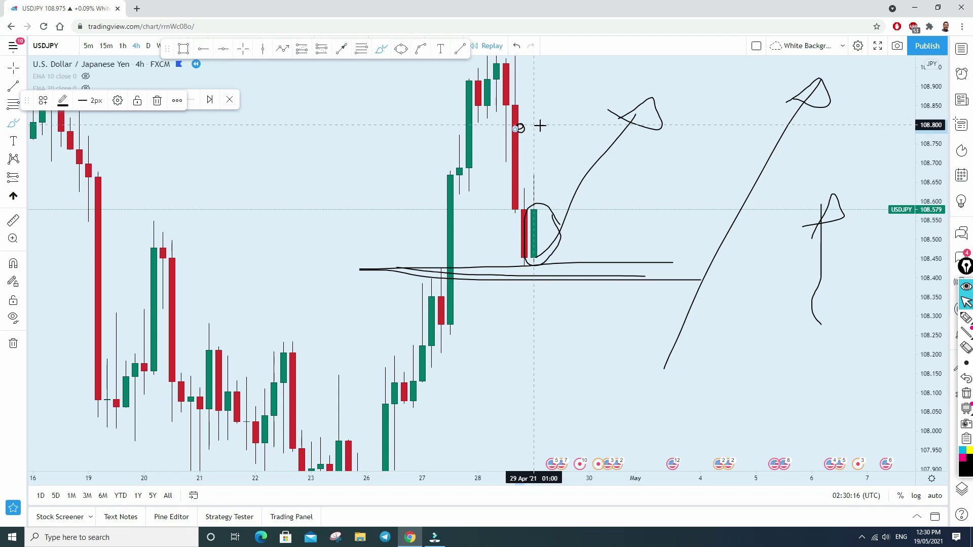
mouse_move(534, 125)
left_mouse_down()
mouse_move(549, 124)
mouse_move(610, 261)
left_mouse_up()
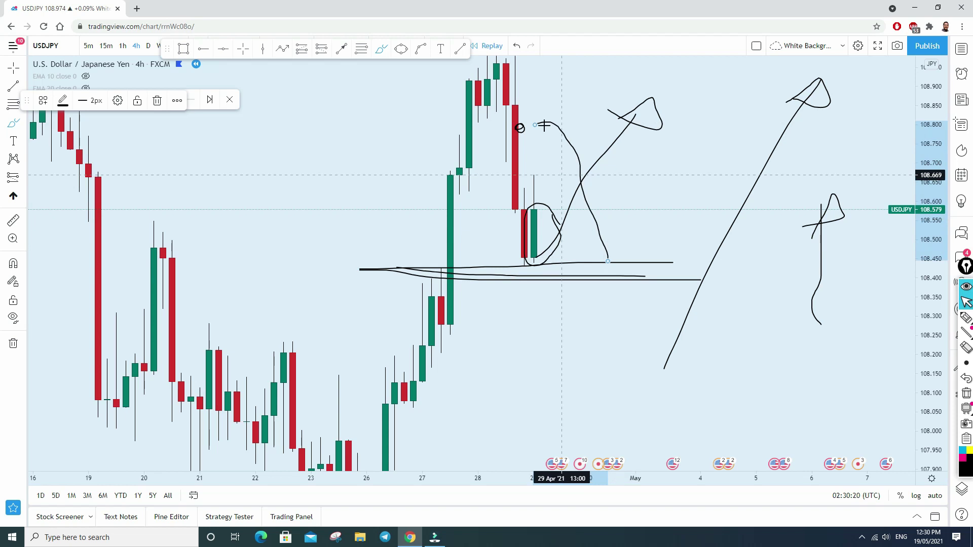
left_click(515, 48)
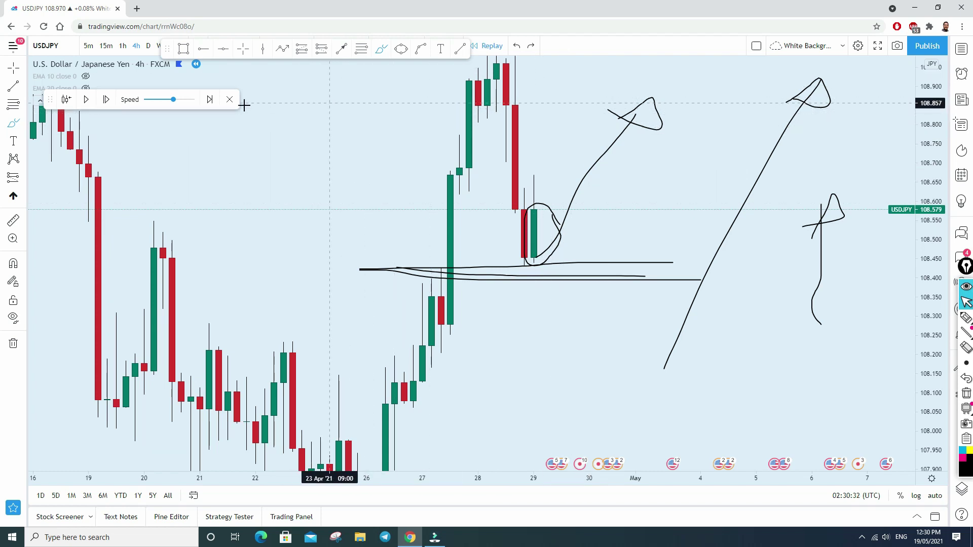
Choose the cross cursor, play the bar replay on from 29 April into early May, and pause it
left_click(18, 72)
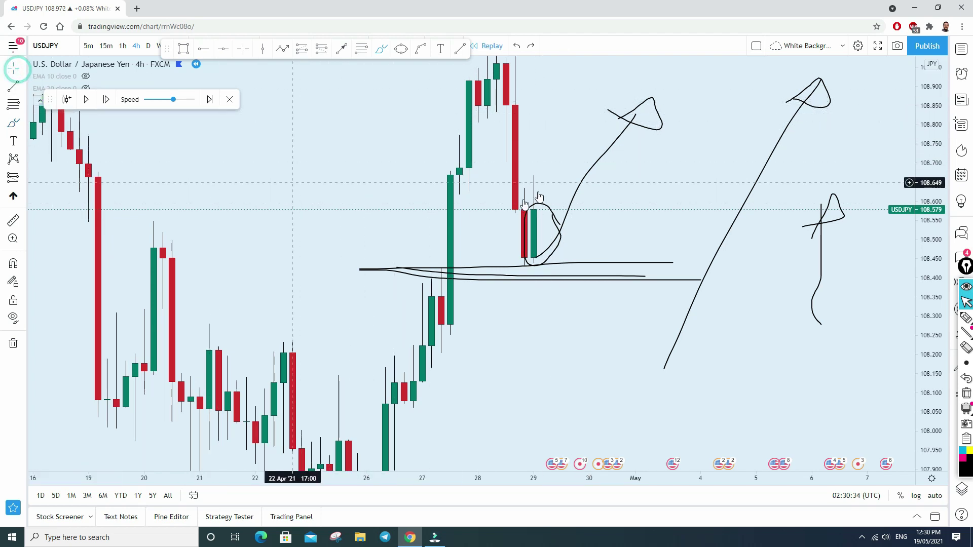
left_click_drag(680, 183, 561, 337)
left_click(498, 52)
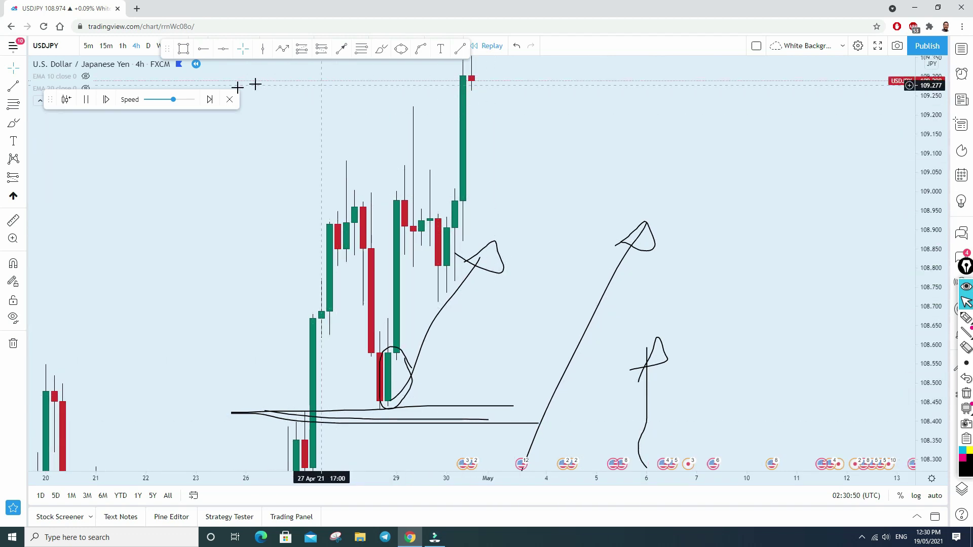
left_click(87, 101)
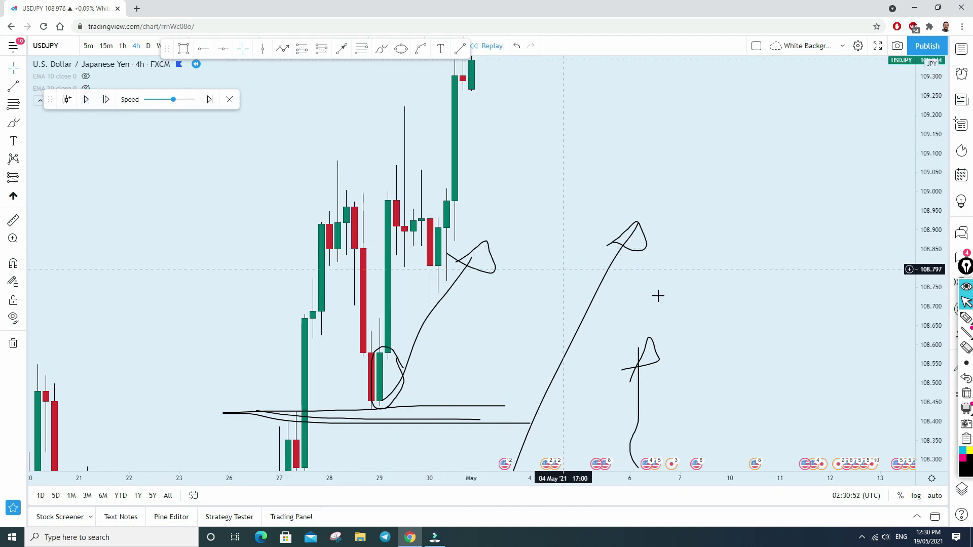
scroll(569, 306, "down", 5)
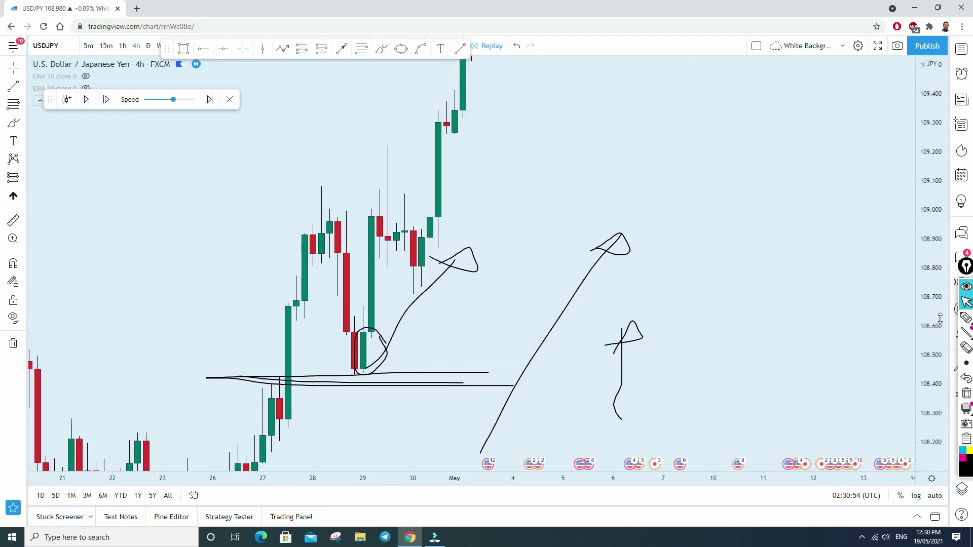